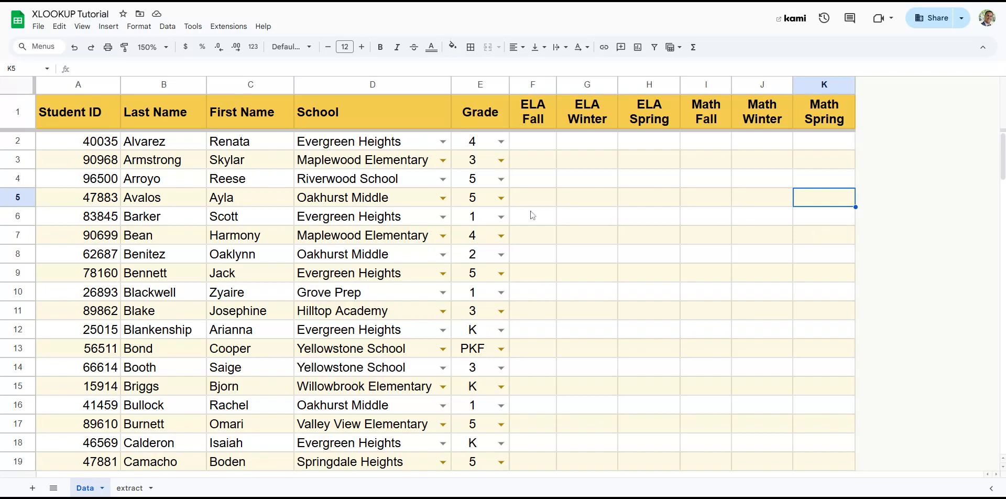
Review the student, school, grade and empty score columns on the Data sheet and compare them with the extract sheet.
{"action": "left_click", "coordinate": [83, 87]}
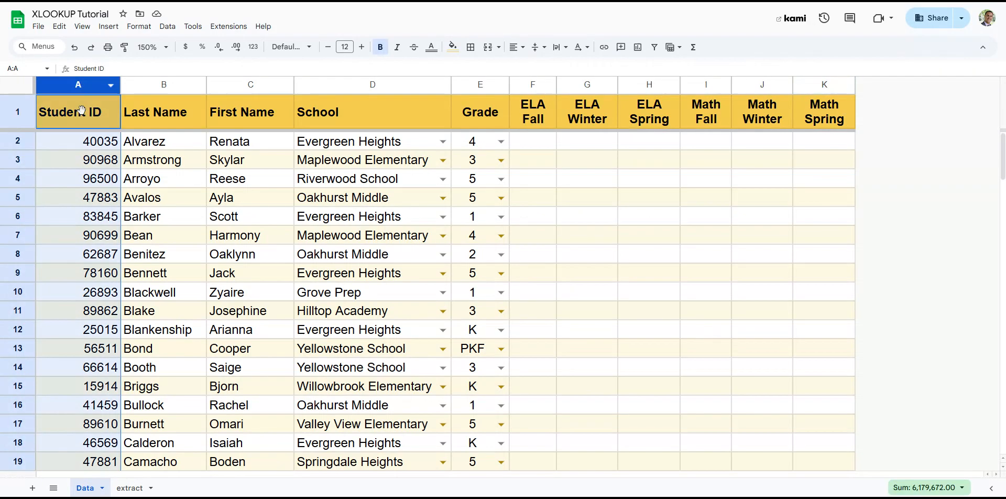
{"action": "left_click", "coordinate": [166, 87]}
{"action": "left_click", "coordinate": [258, 81]}
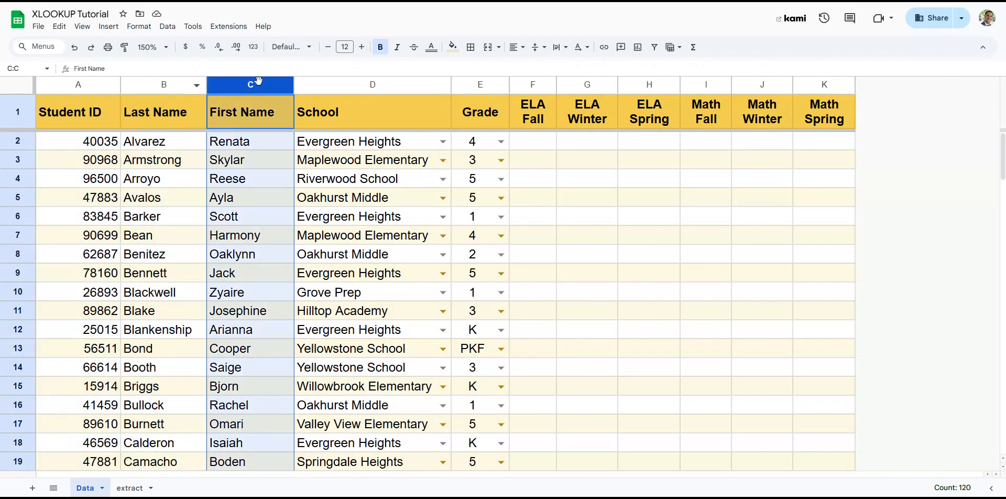
{"action": "left_click", "coordinate": [365, 84]}
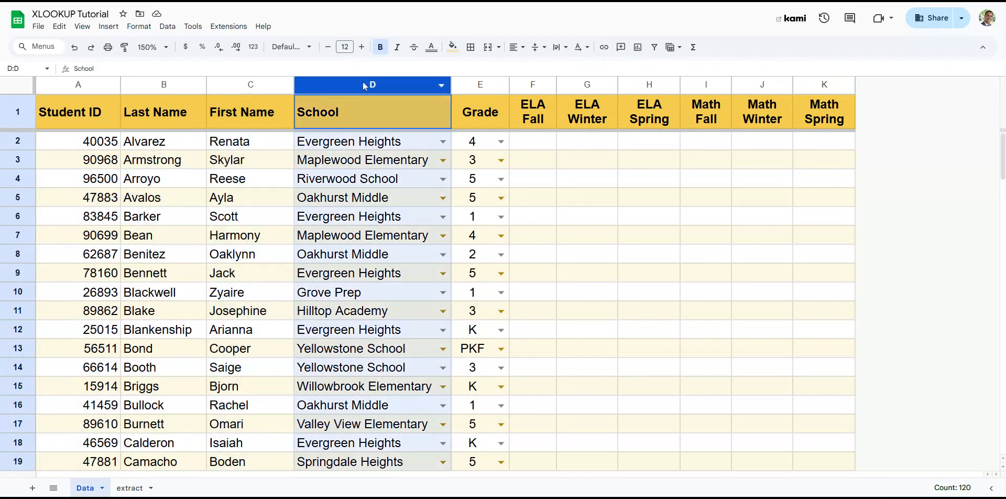
{"action": "left_click", "coordinate": [478, 86]}
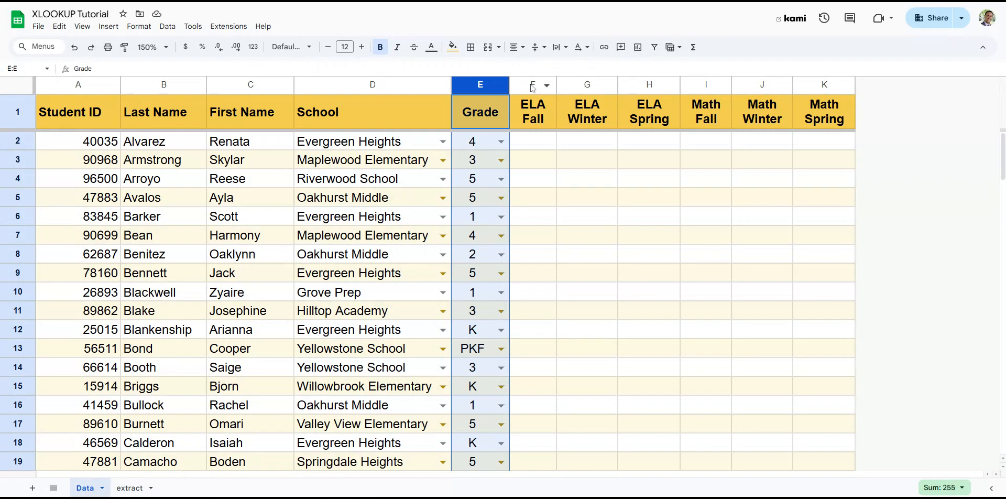
{"action": "left_click_drag", "start_coordinate": [532, 87], "coordinate": [825, 85]}
{"action": "left_click", "coordinate": [668, 150]}
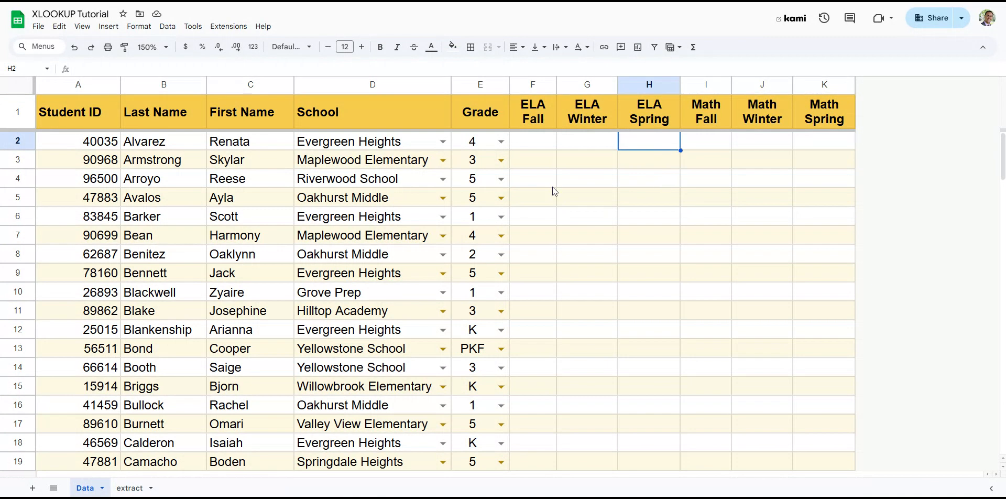
{"action": "left_click", "coordinate": [129, 488]}
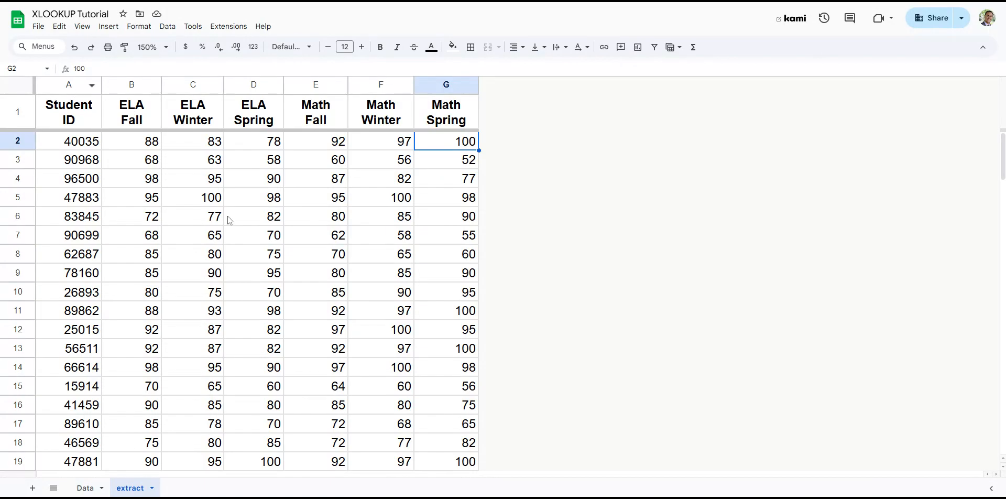
{"action": "left_click", "coordinate": [87, 488]}
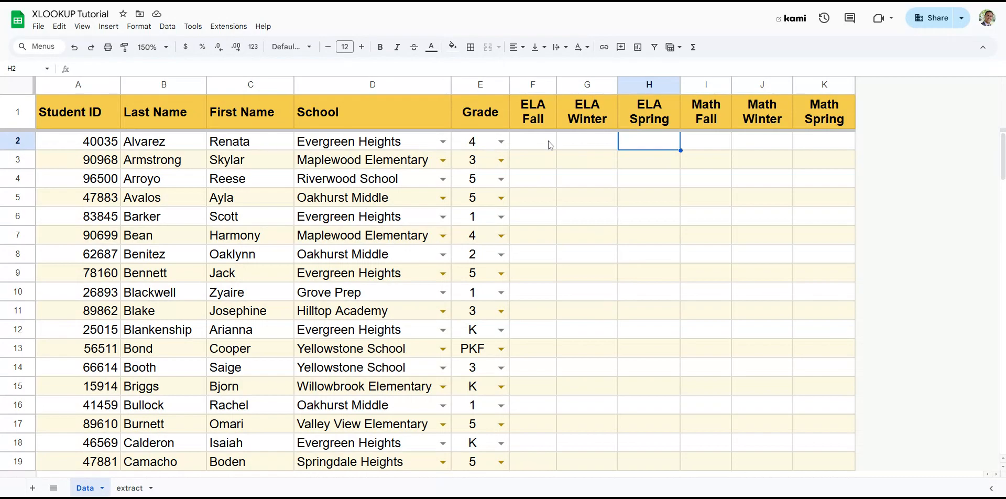
{"action": "left_click", "coordinate": [130, 488]}
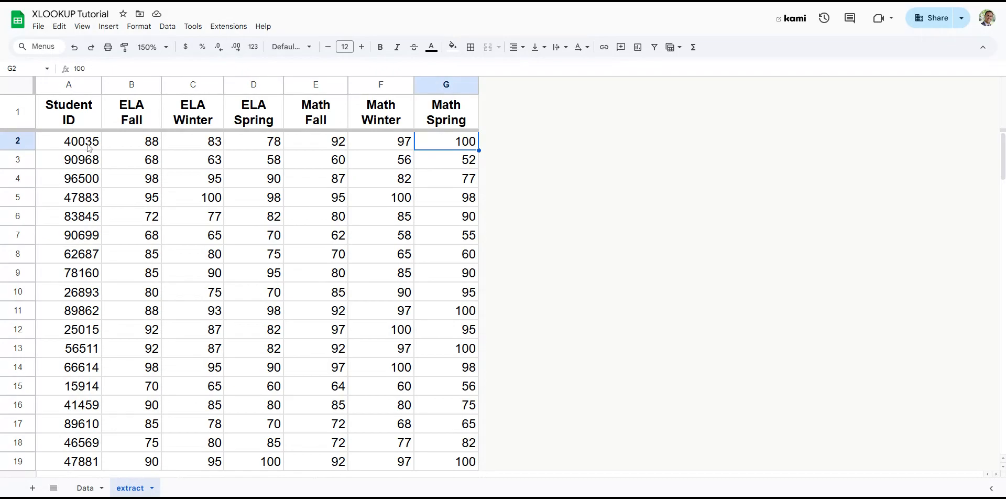
{"action": "left_click", "coordinate": [85, 487]}
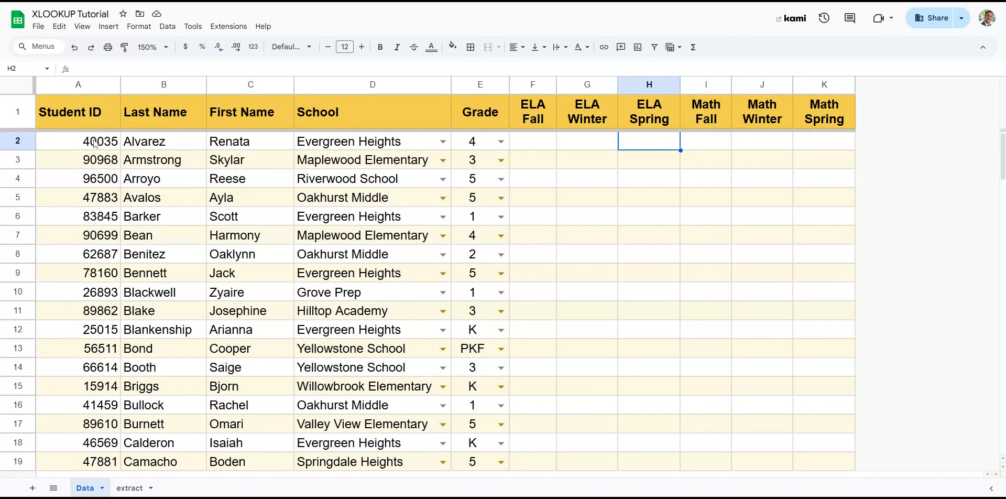
Fill the first student's ID cell A2 and ELA Fall cell F2 on the Data sheet with cyan.
{"action": "left_click", "coordinate": [95, 143]}
{"action": "left_click", "coordinate": [453, 47]}
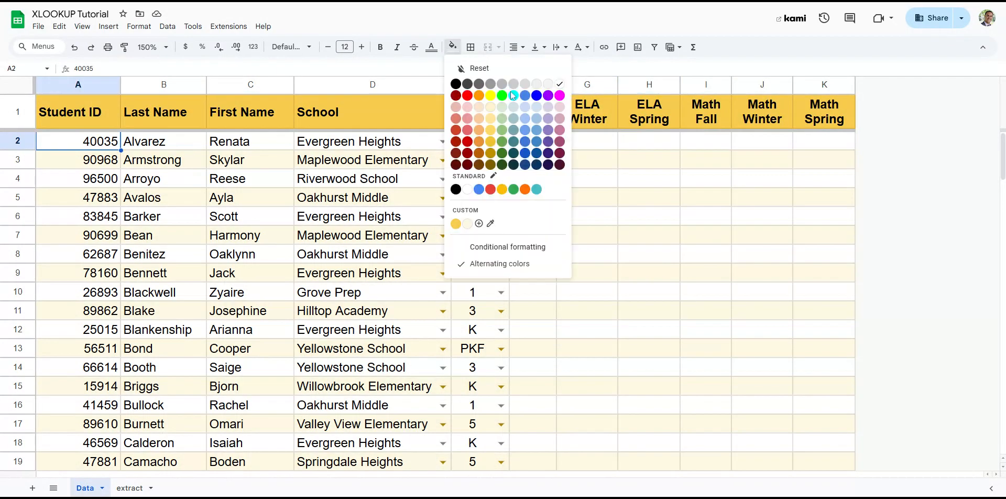
{"action": "left_click", "coordinate": [513, 95]}
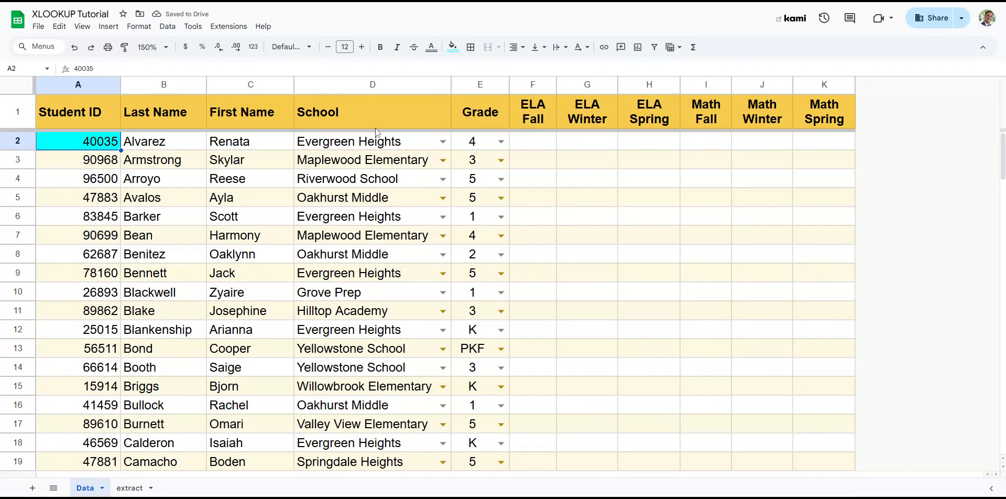
{"action": "left_click", "coordinate": [534, 137]}
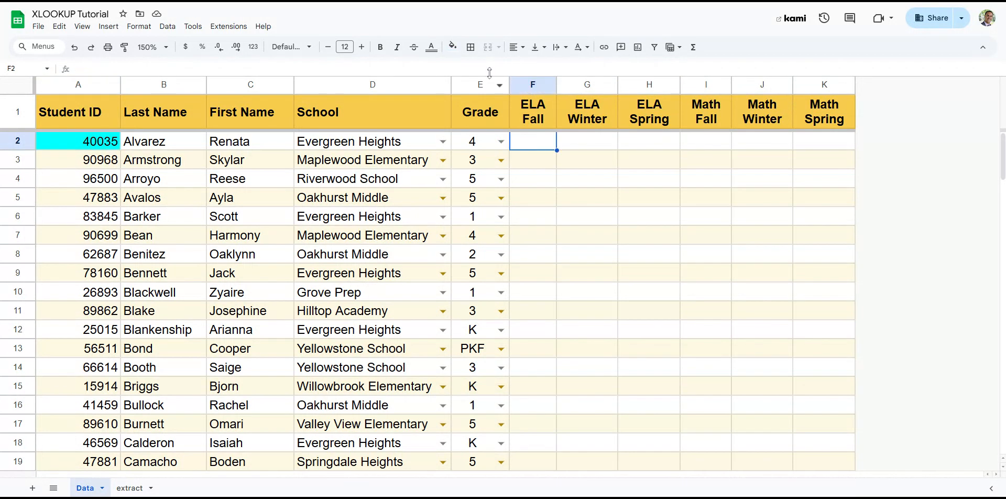
{"action": "left_click", "coordinate": [448, 52]}
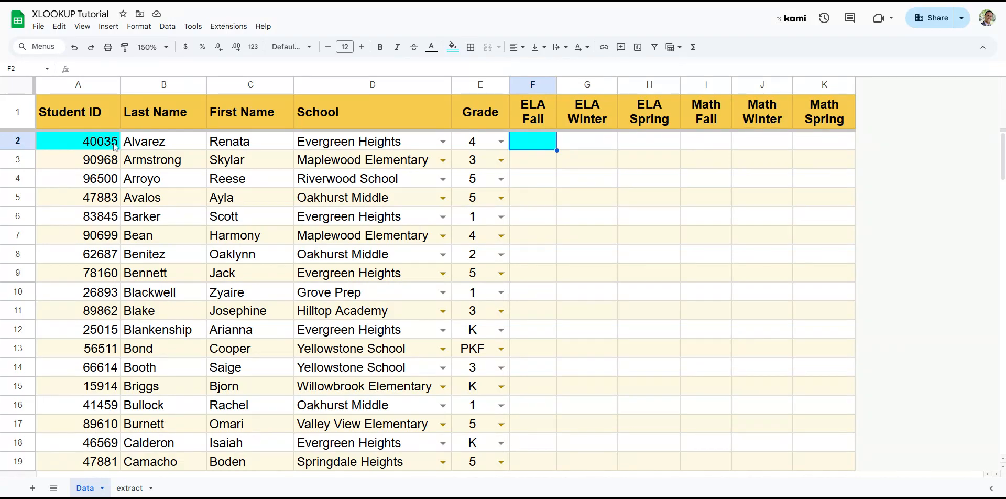
Examine the Student ID column and each ELA and Math score column on the extract sheet.
{"action": "left_click", "coordinate": [131, 488]}
{"action": "left_click", "coordinate": [67, 85]}
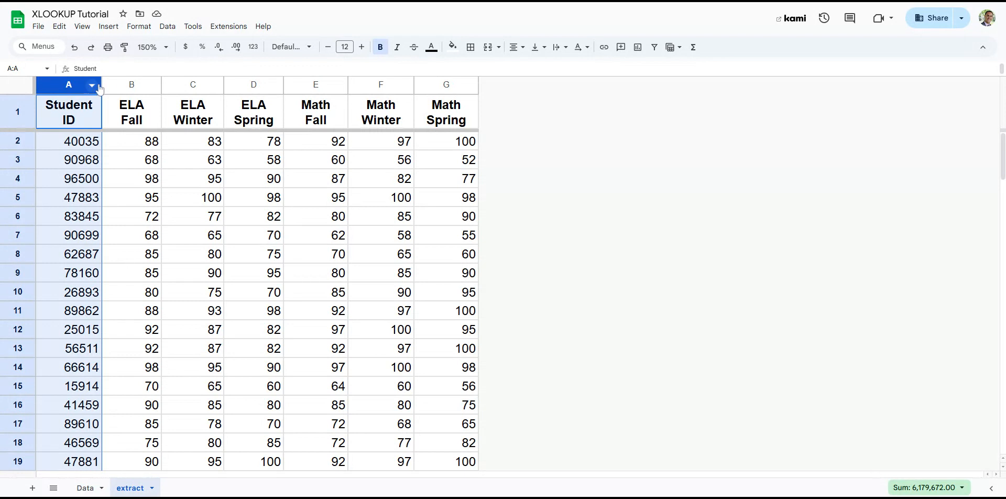
{"action": "left_click", "coordinate": [135, 85]}
{"action": "left_click", "coordinate": [189, 83]}
{"action": "left_click", "coordinate": [262, 79]}
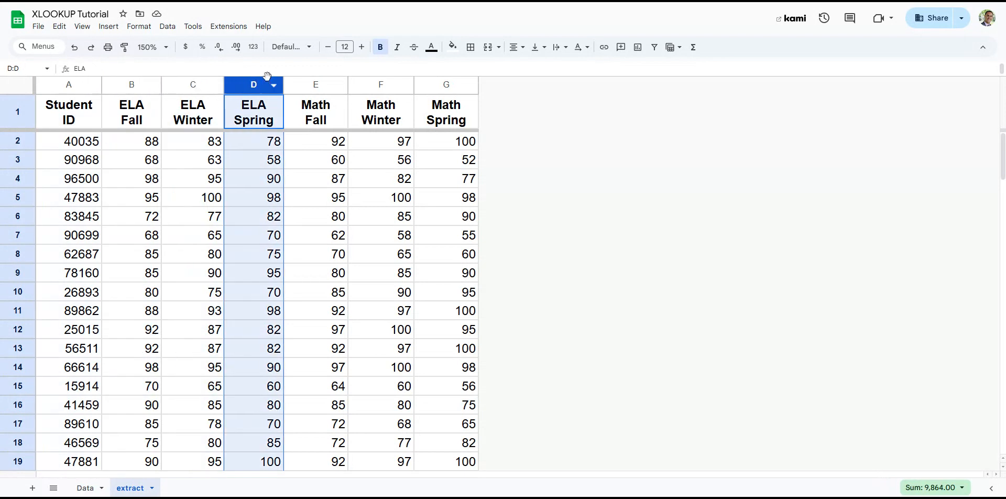
{"action": "left_click", "coordinate": [304, 77]}
{"action": "left_click", "coordinate": [369, 78]}
{"action": "left_click", "coordinate": [437, 80]}
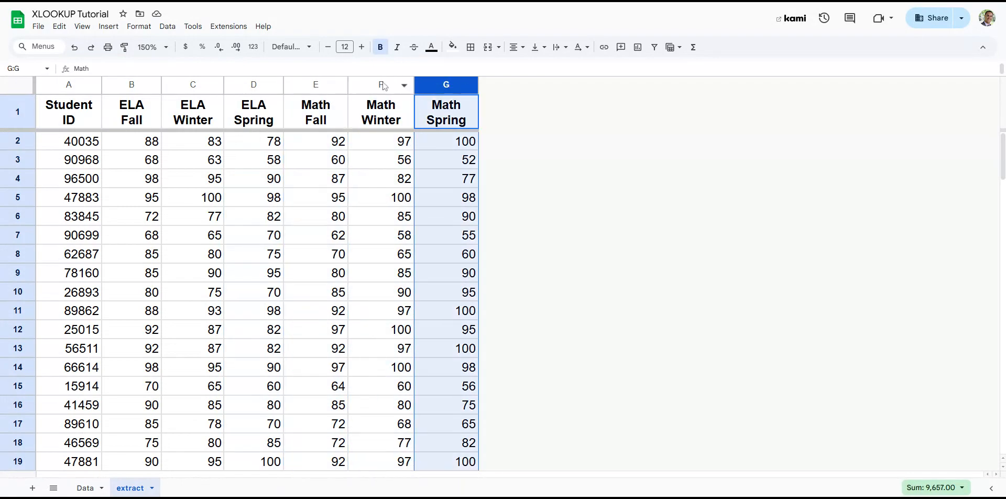
{"action": "left_click", "coordinate": [380, 82]}
{"action": "left_click", "coordinate": [327, 86]}
{"action": "left_click", "coordinate": [261, 85]}
{"action": "left_click", "coordinate": [173, 84]}
{"action": "left_click", "coordinate": [137, 84]}
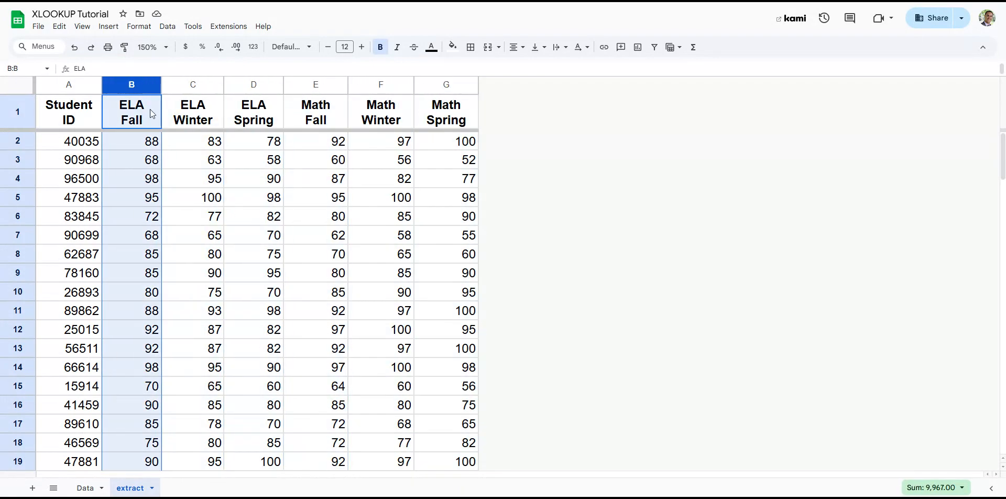
Compare the first student's ID in cell A2 between the Data and extract sheets.
{"action": "left_click", "coordinate": [84, 487]}
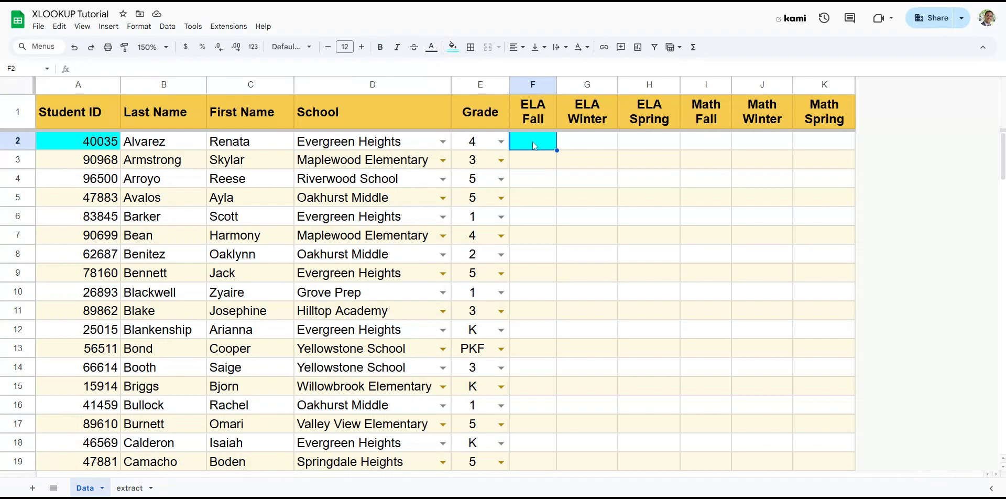
{"action": "left_click", "coordinate": [130, 487]}
{"action": "left_click", "coordinate": [73, 146]}
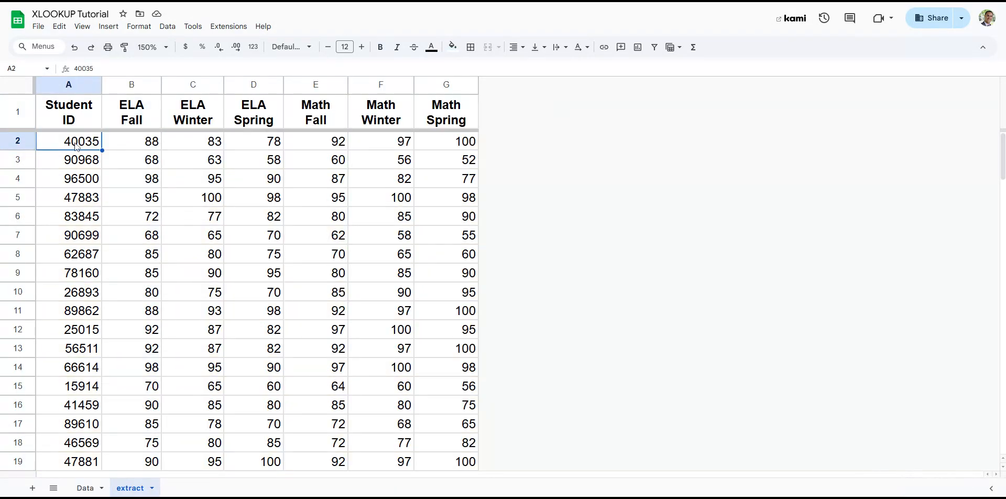
{"action": "left_click", "coordinate": [84, 487]}
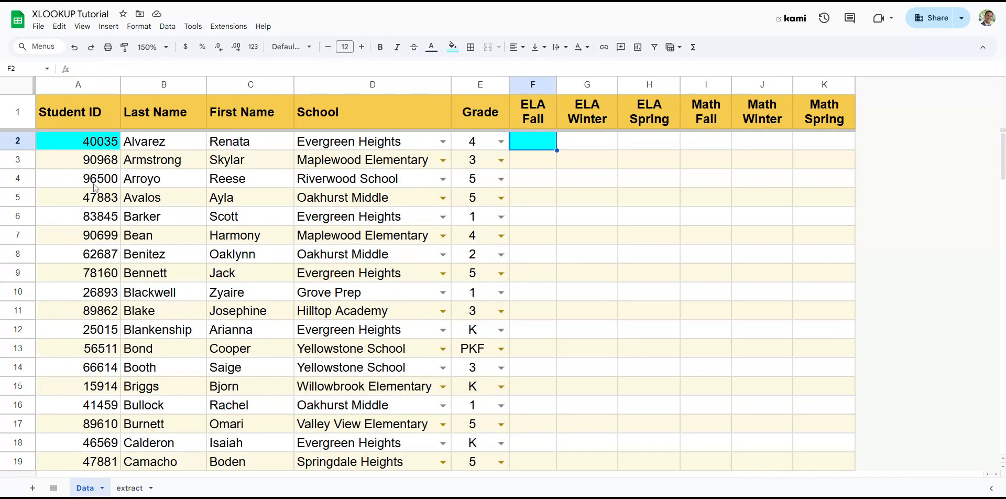
{"action": "left_click", "coordinate": [97, 148]}
Highlight the first student's row A2:G2 on the extract sheet with a cyan fill.
{"action": "left_click", "coordinate": [130, 487]}
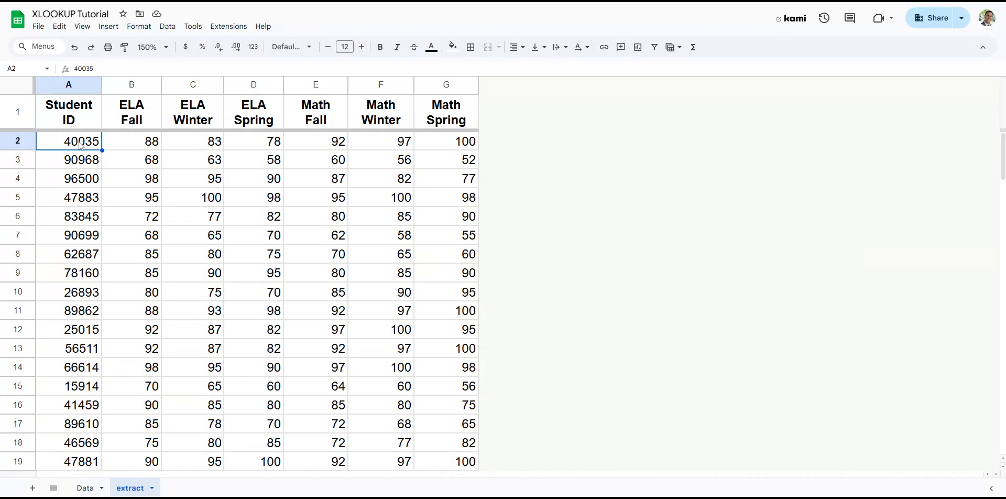
{"action": "left_click_drag", "start_coordinate": [72, 145], "coordinate": [451, 141]}
{"action": "left_click", "coordinate": [452, 47]}
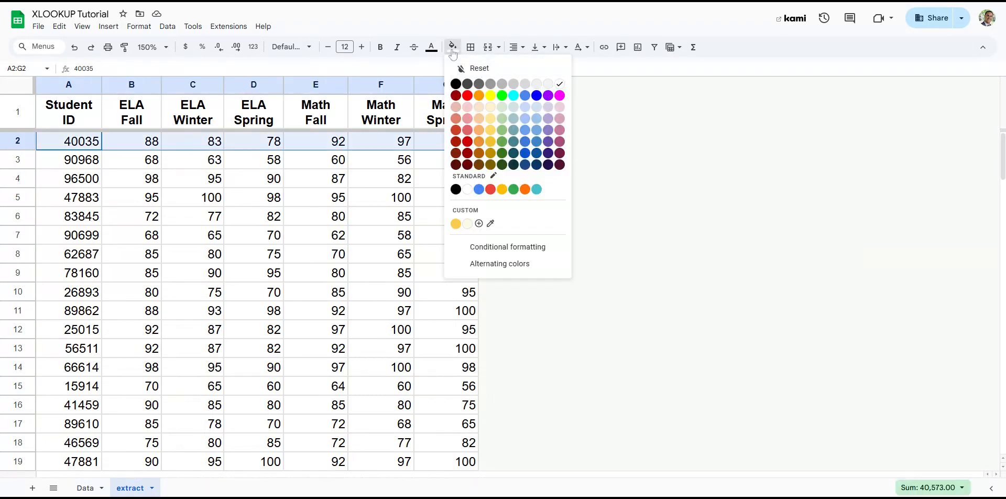
{"action": "left_click", "coordinate": [509, 92]}
{"action": "left_click", "coordinate": [316, 224]}
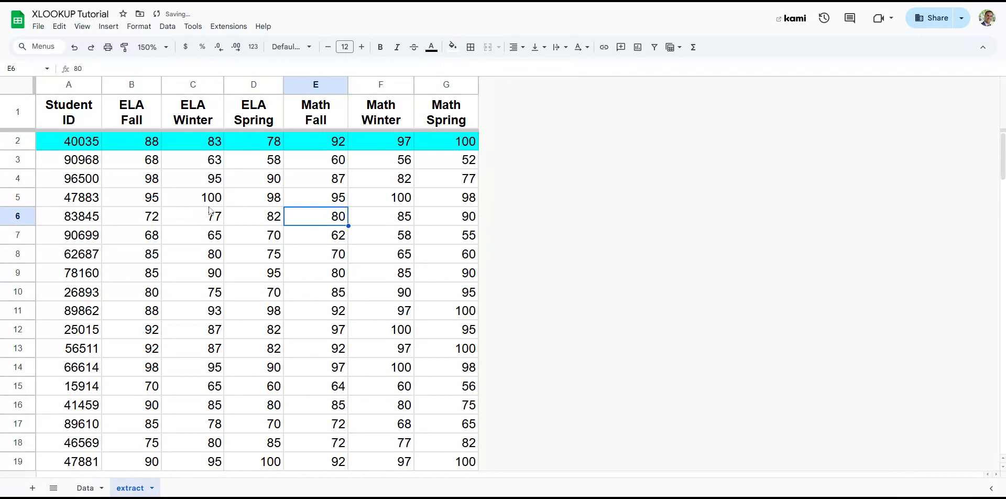
Start an XLOOKUP formula in the ELA Fall cell F2 on the Data sheet.
{"action": "left_click", "coordinate": [85, 487]}
{"action": "left_click", "coordinate": [555, 148]}
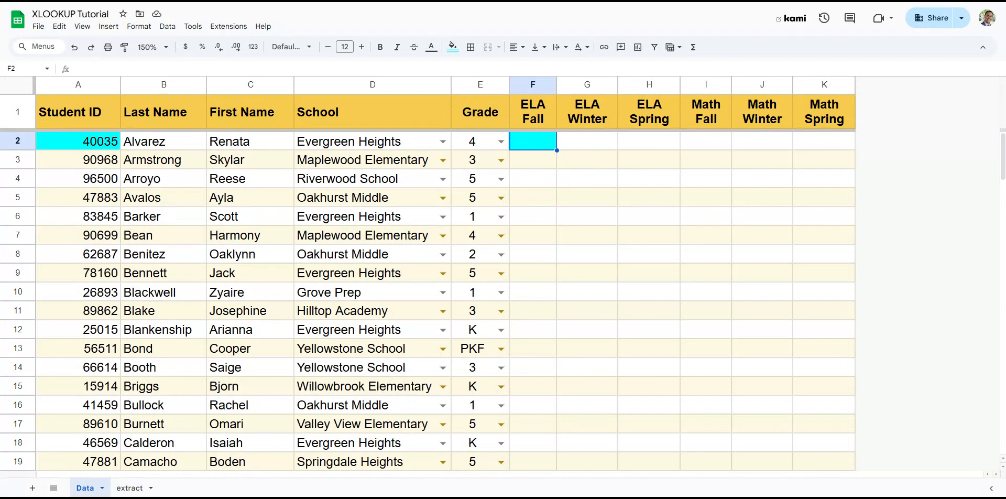
{"action": "type", "text": "="}
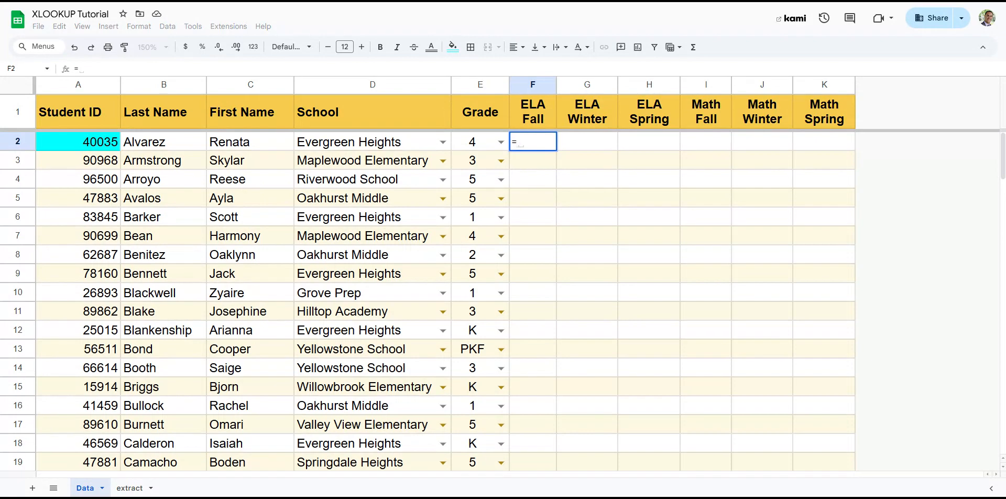
{"action": "type", "text": "XL"}
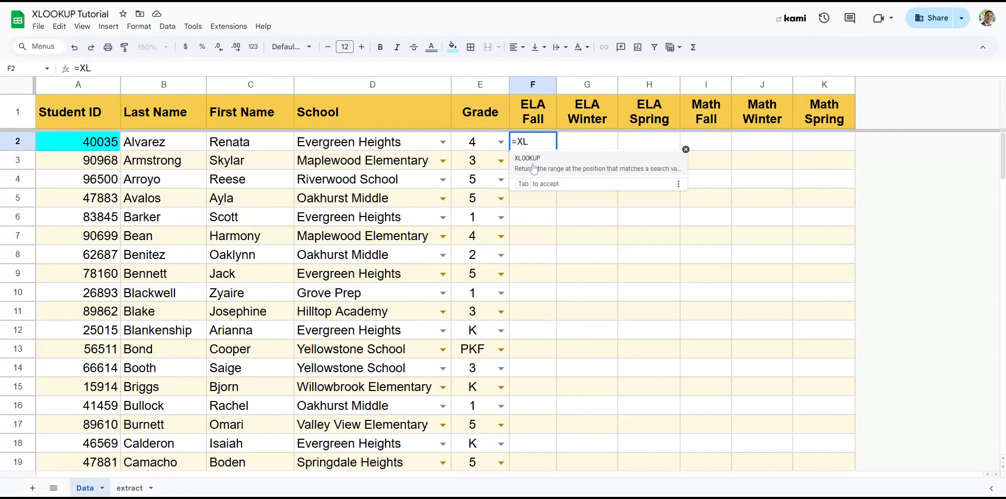
{"action": "left_click", "coordinate": [552, 164]}
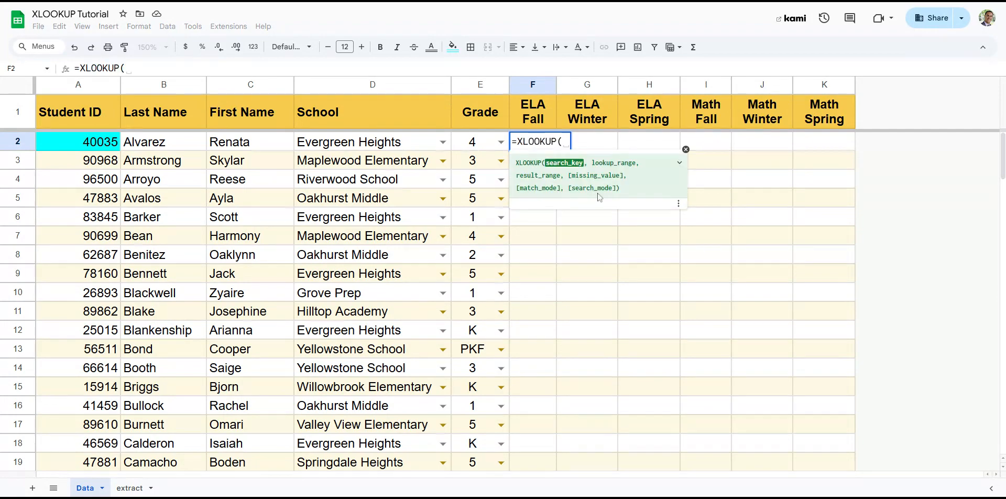
Examine the XLOOKUP formula help, turning it off and on and expanding and collapsing its details.
{"action": "left_click", "coordinate": [685, 150]}
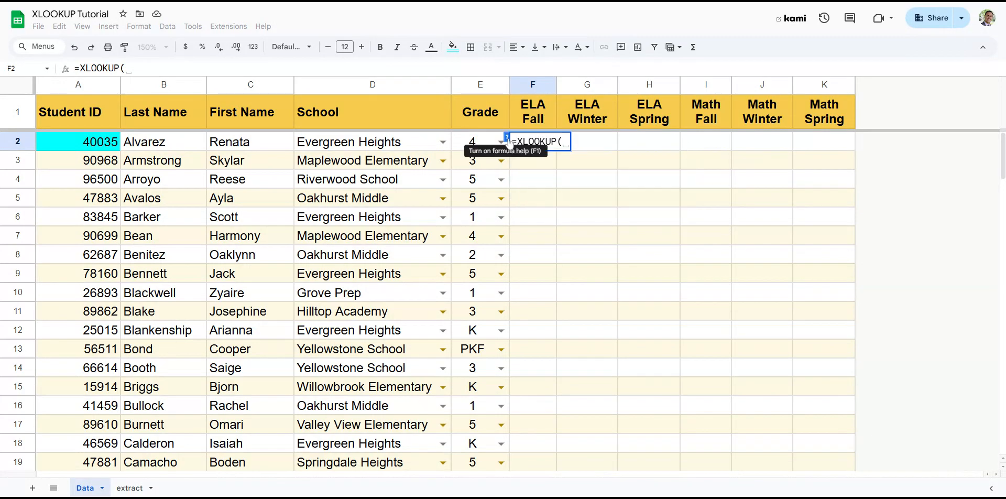
{"action": "left_click", "coordinate": [507, 138]}
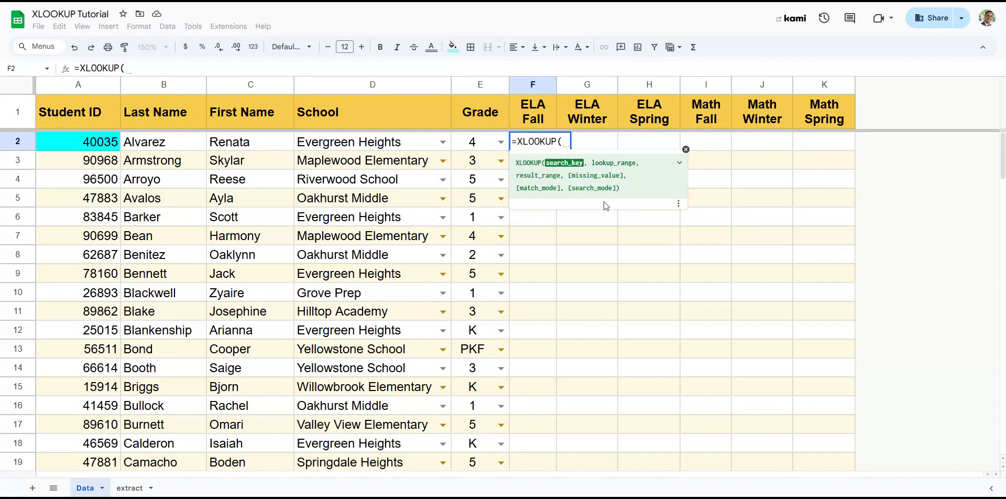
{"action": "left_click", "coordinate": [680, 164]}
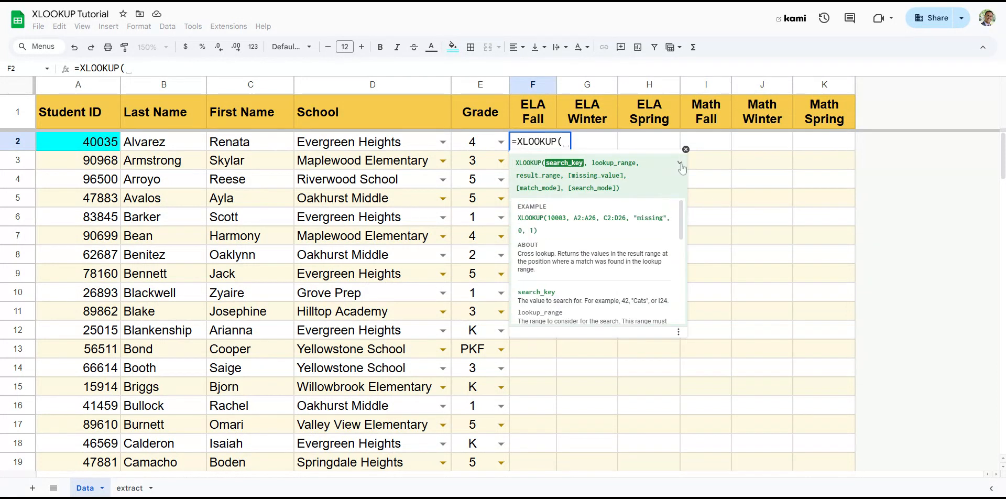
{"action": "left_click", "coordinate": [680, 165]}
{"action": "left_click", "coordinate": [680, 165]}
{"action": "left_click", "coordinate": [680, 165]}
{"action": "left_click", "coordinate": [680, 166]}
{"action": "left_click", "coordinate": [681, 165]}
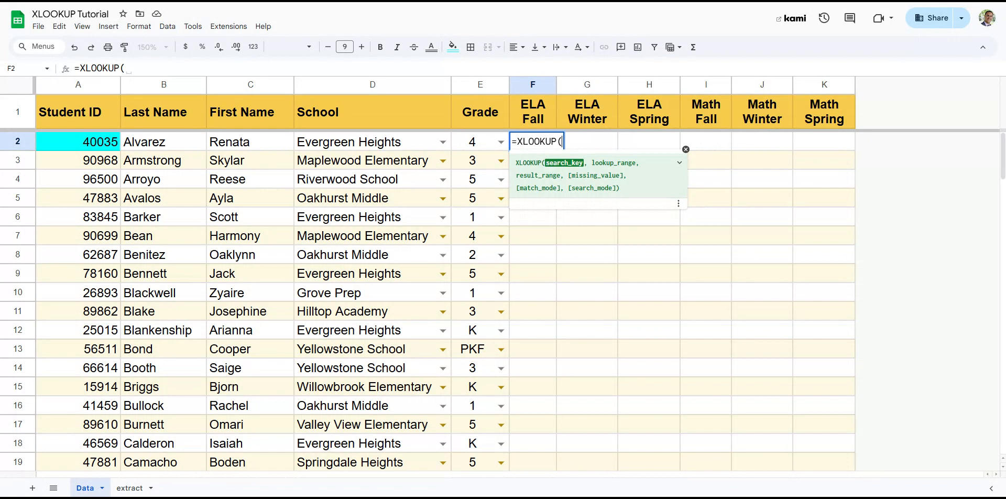
Give the XLOOKUP formula the search key A2 and the lookup range extract!A:A.
{"action": "left_click", "coordinate": [94, 145]}
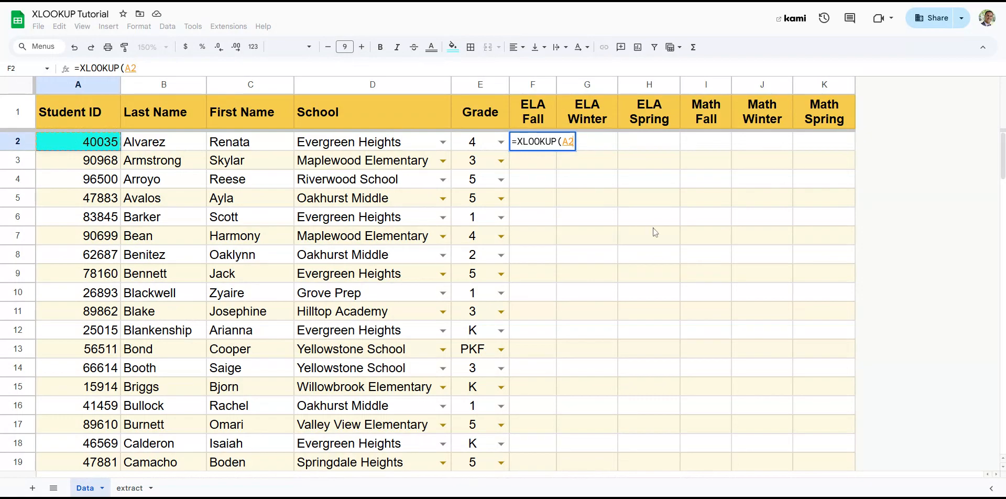
{"action": "type", "text": ","}
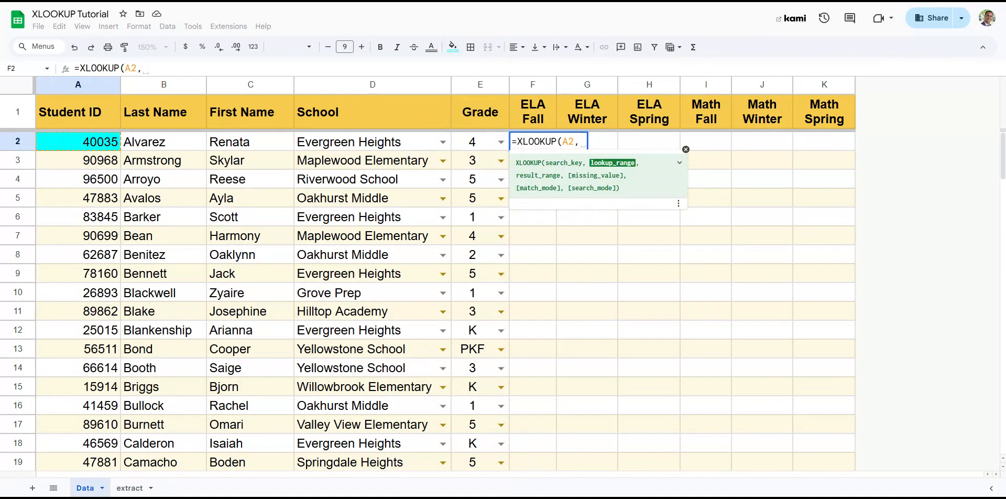
{"action": "left_click", "coordinate": [126, 488]}
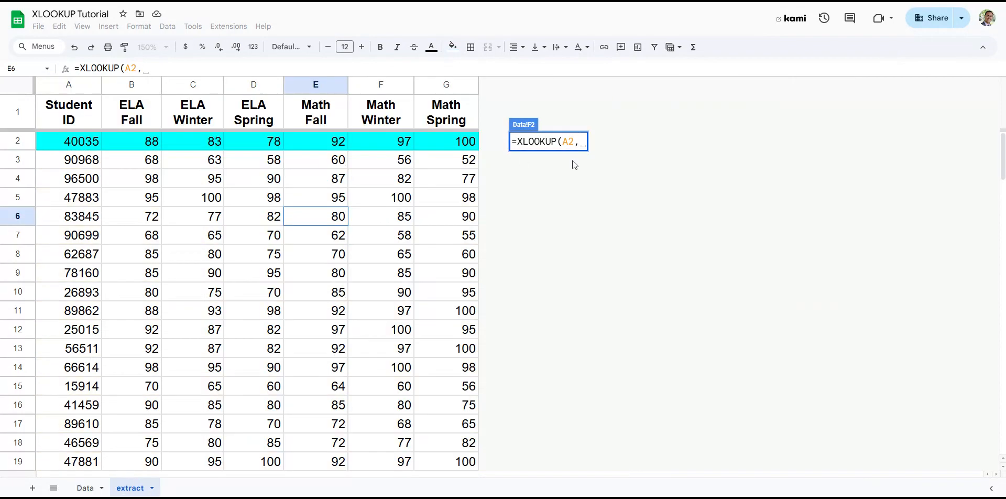
{"action": "left_click", "coordinate": [71, 86]}
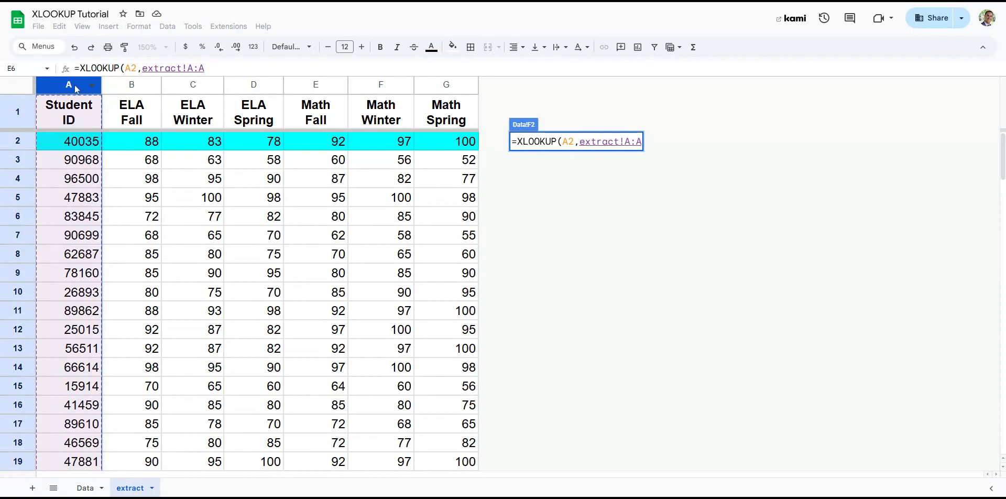
Give the XLOOKUP formula the ELA Fall column extract!B:B as its result range.
{"action": "mouse_move", "coordinate": [999, 143]}
{"action": "left_mouse_down"}
{"action": "mouse_move", "coordinate": [999, 400]}
{"action": "mouse_move", "coordinate": [999, 143]}
{"action": "left_mouse_up"}
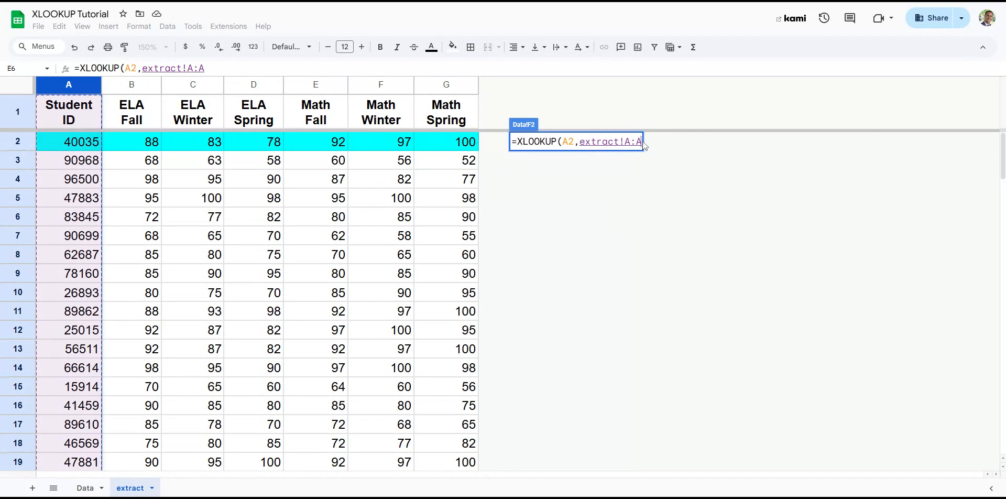
{"action": "type", "text": ","}
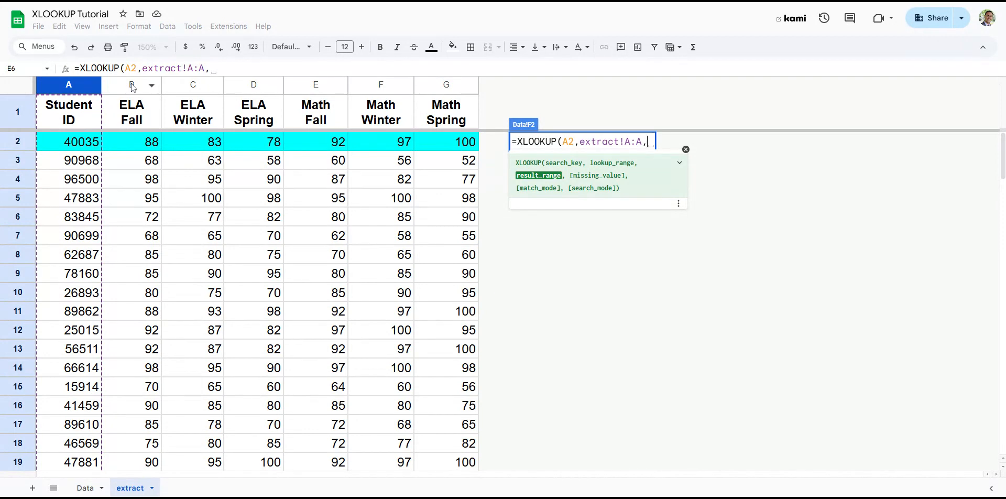
{"action": "left_click", "coordinate": [132, 85]}
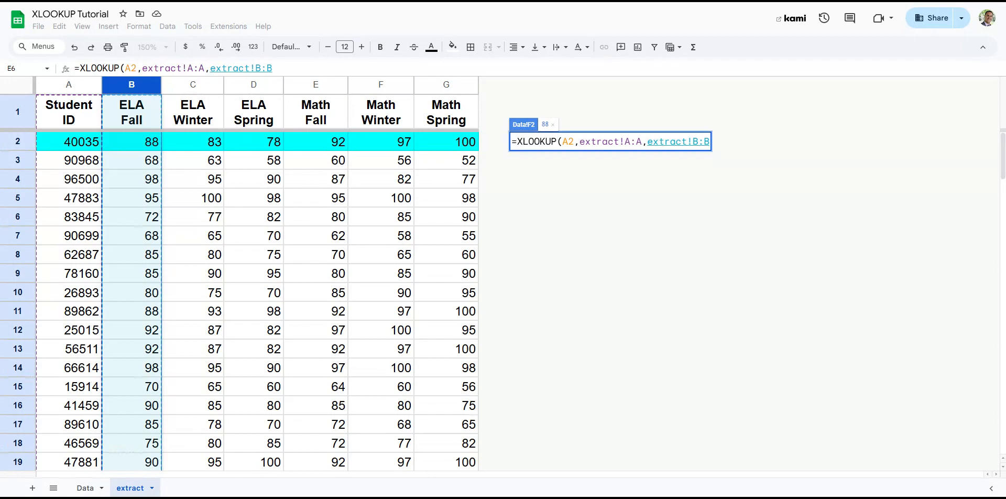
{"action": "left_click", "coordinate": [149, 113]}
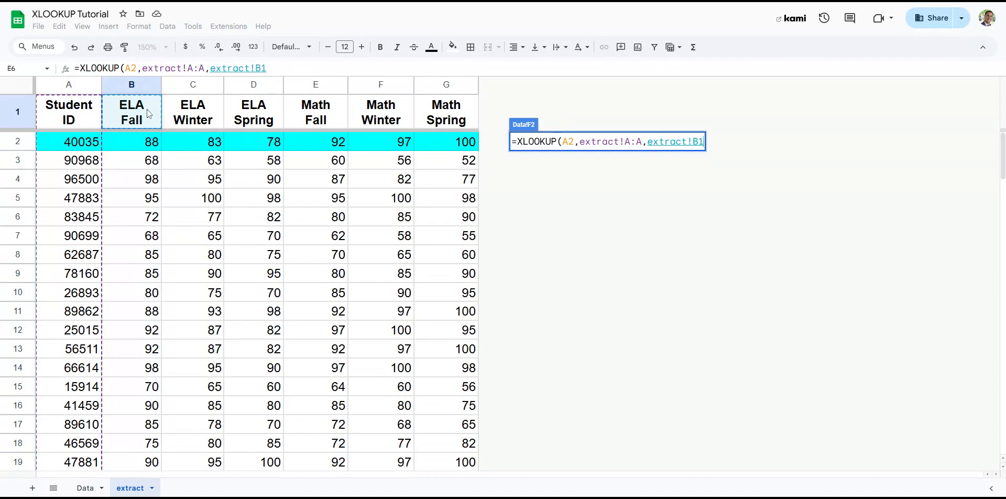
{"action": "left_click_drag", "start_coordinate": [142, 140], "coordinate": [140, 208]}
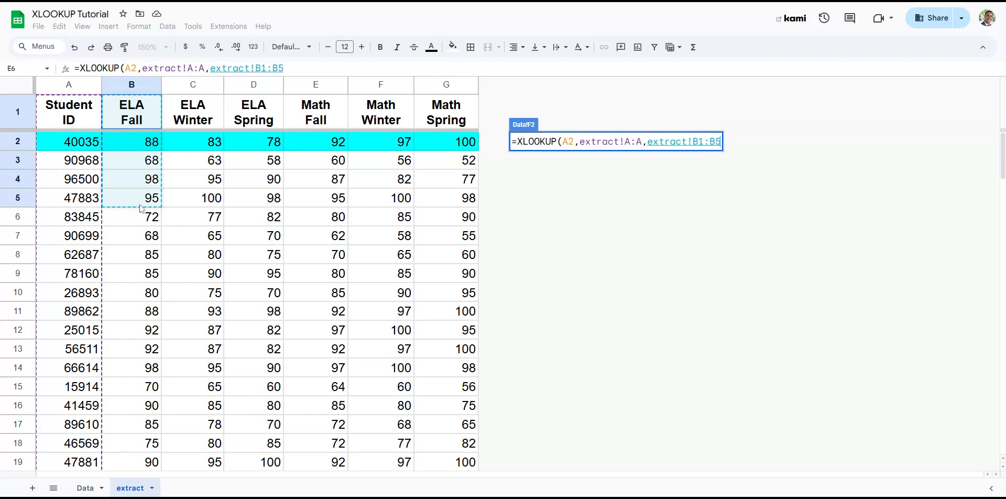
{"action": "left_click", "coordinate": [135, 87]}
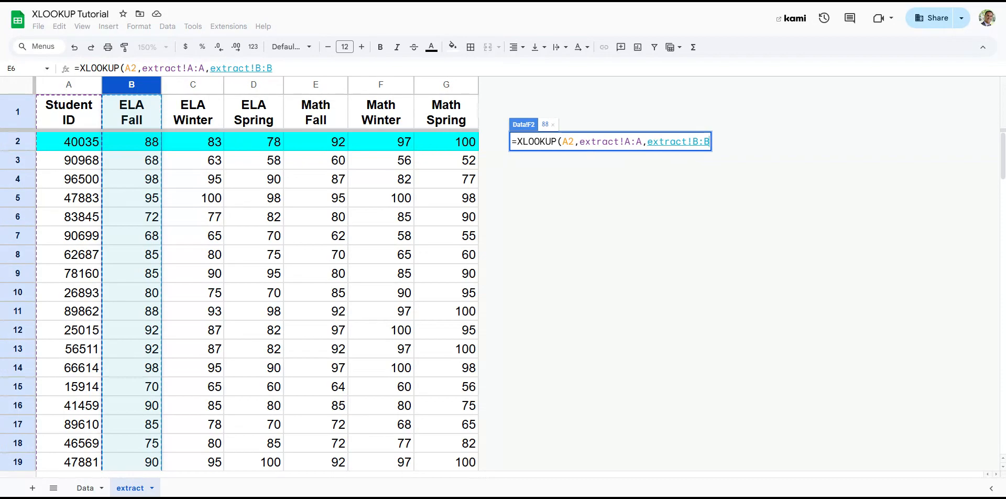
Set the formula's missing value to an empty string "", close the parenthesis and enter the formula in Data!F2.
{"action": "type", "text": ","}
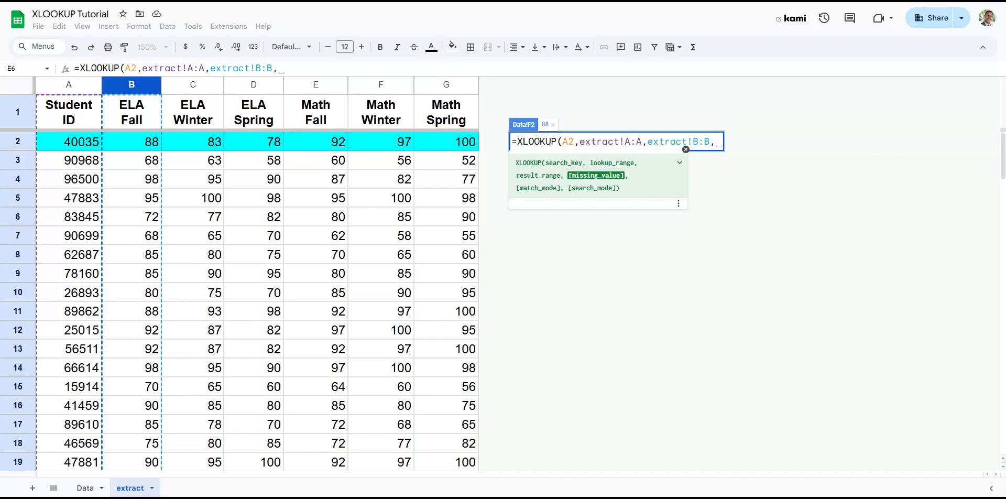
{"action": "type", "text": "\""}
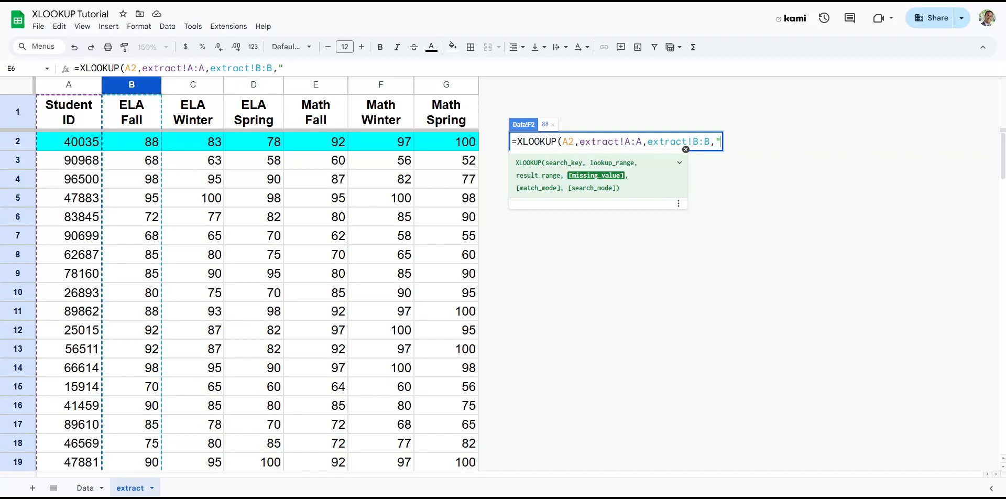
{"action": "type", "text": "\")"}
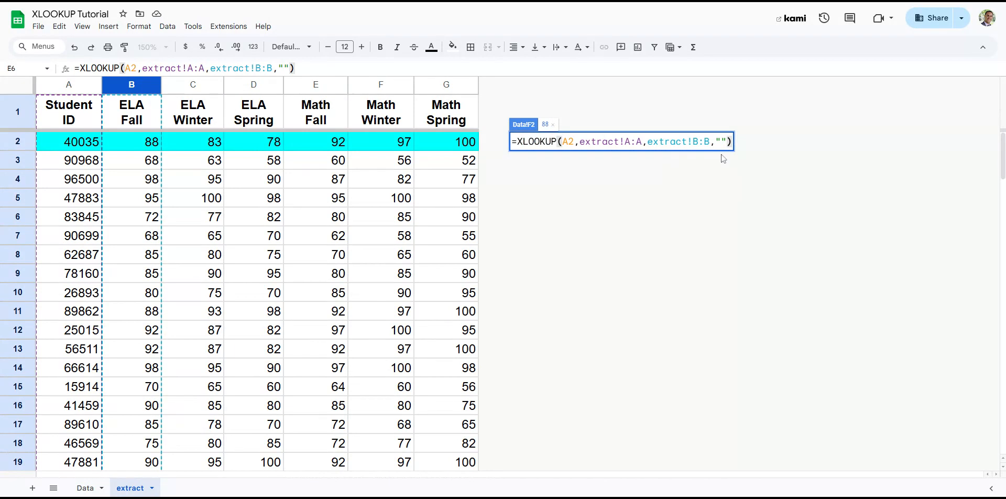
{"action": "key", "text": "Return"}
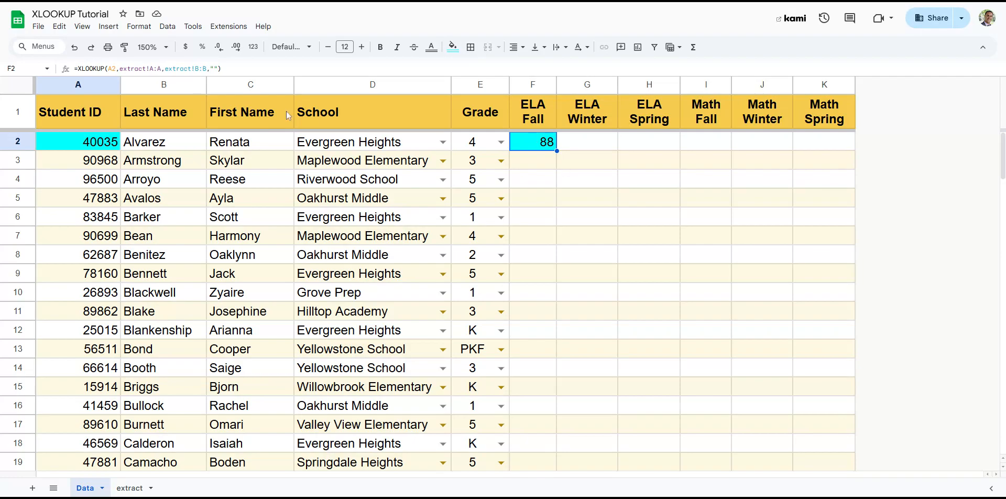
Reset the fill color of F2 and fill its XLOOKUP formula down the whole ELA Fall column.
{"action": "left_click", "coordinate": [452, 47]}
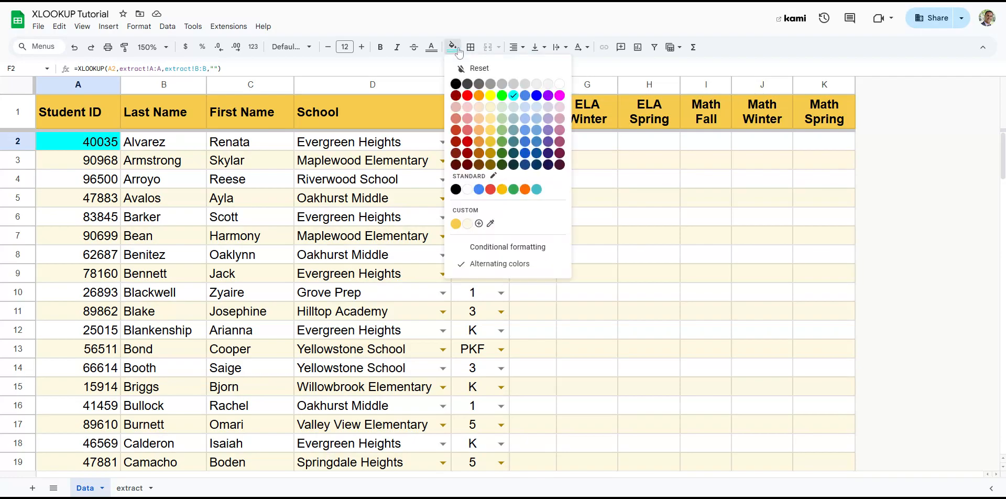
{"action": "left_click", "coordinate": [469, 66]}
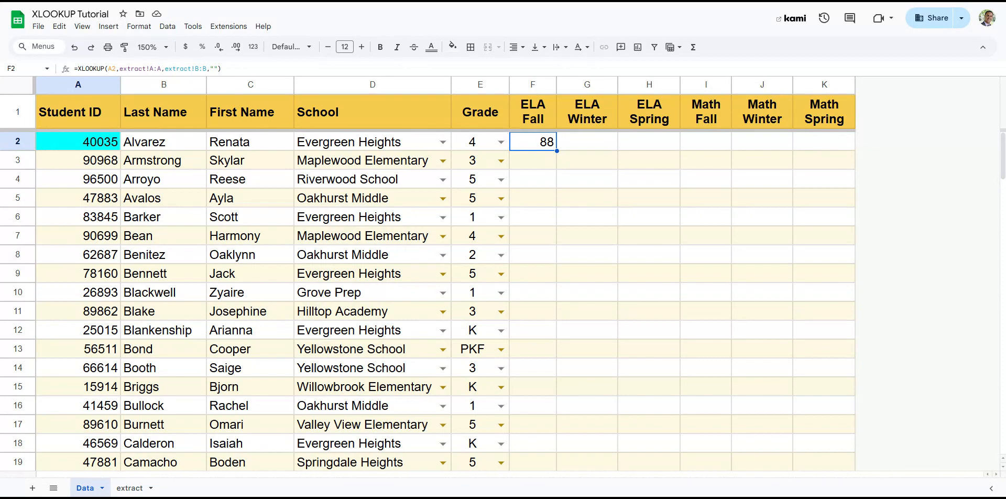
{"action": "left_click_drag", "start_coordinate": [556, 151], "coordinate": [555, 332]}
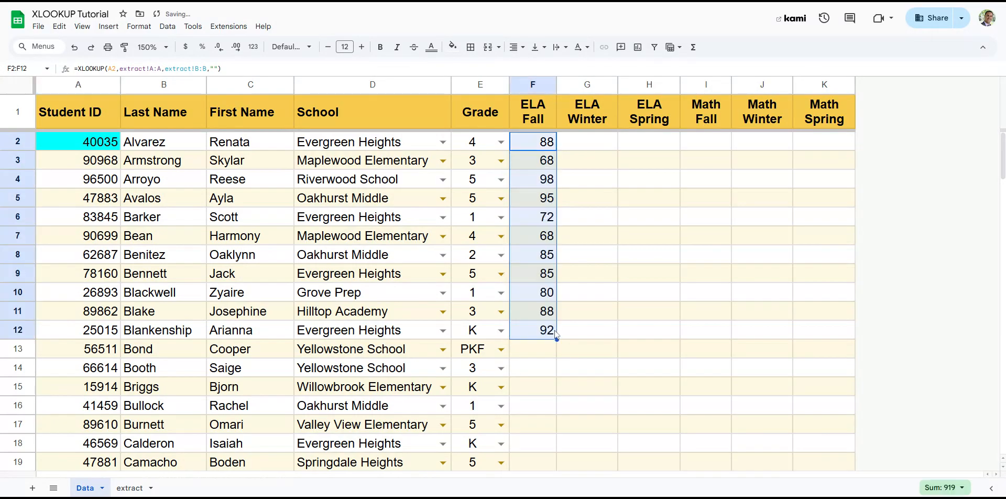
{"action": "left_click", "coordinate": [541, 164]}
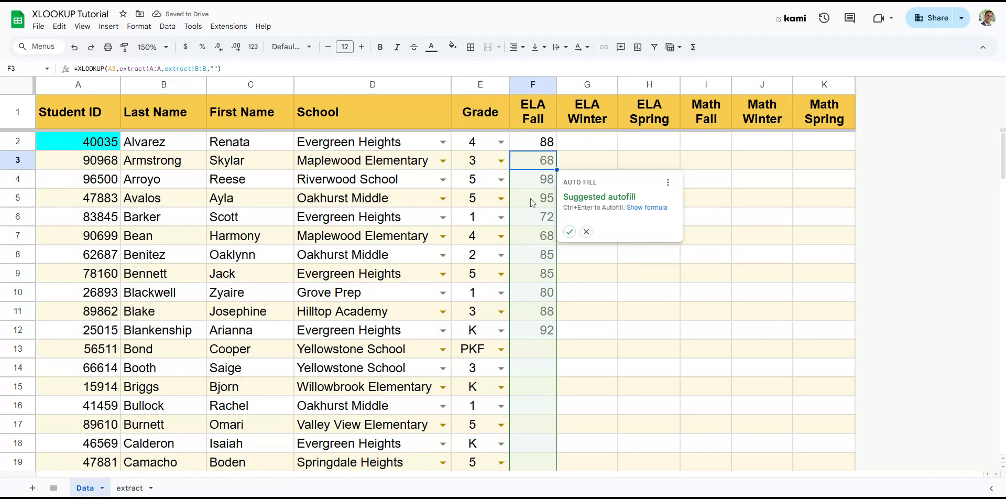
{"action": "left_click", "coordinate": [569, 232]}
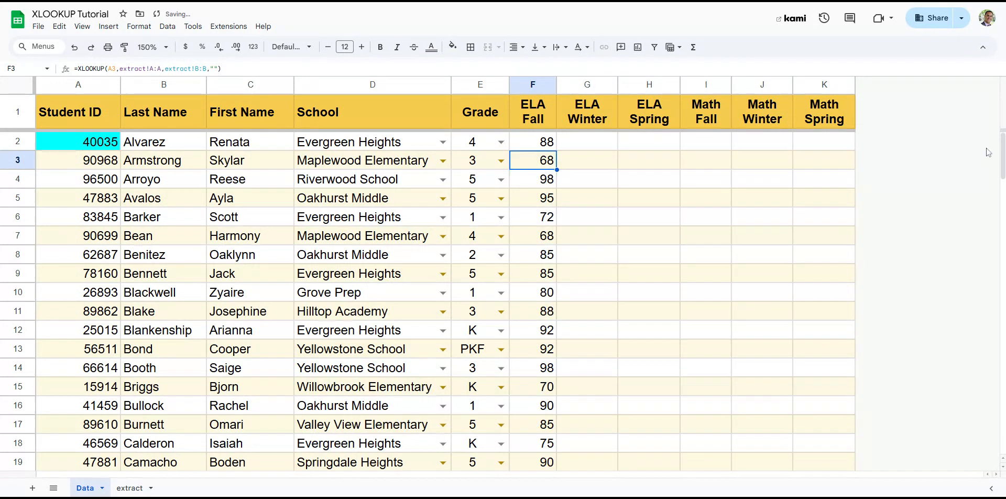
{"action": "mouse_move", "coordinate": [1002, 155]}
{"action": "left_mouse_down"}
{"action": "mouse_move", "coordinate": [1001, 420]}
{"action": "mouse_move", "coordinate": [1002, 155]}
{"action": "left_mouse_up"}
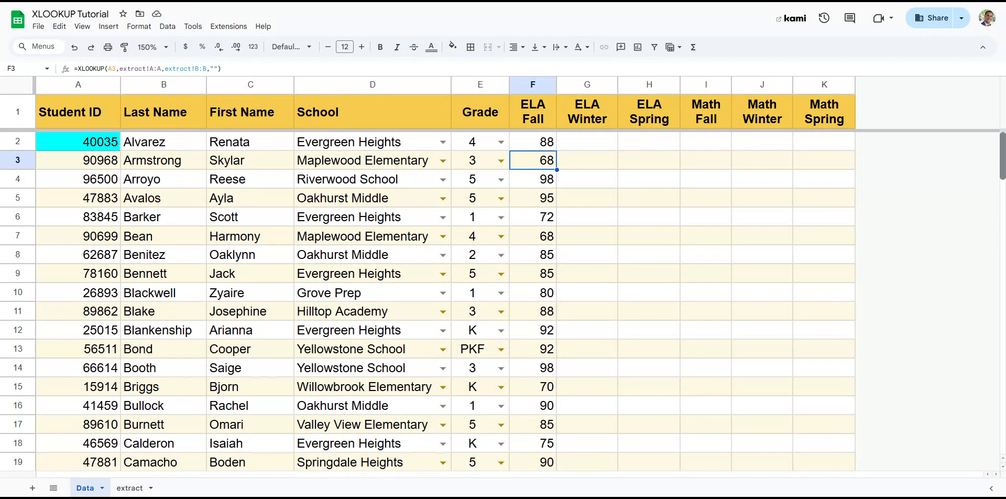
Compare the search key references in the XLOOKUP formulas of F2, F3 and F10 with the student IDs in their rows.
{"action": "left_click", "coordinate": [543, 150]}
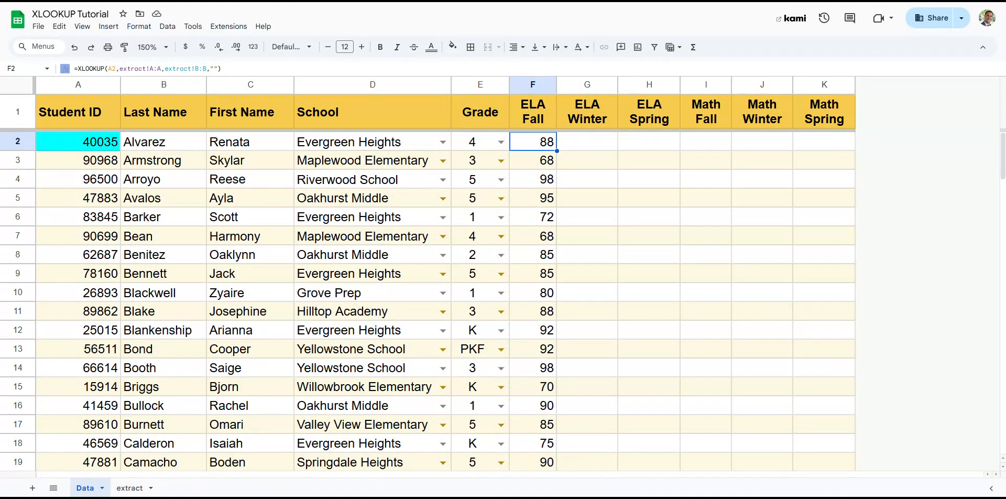
{"action": "left_click", "coordinate": [107, 69]}
{"action": "left_click_drag", "start_coordinate": [107, 69], "coordinate": [116, 69]}
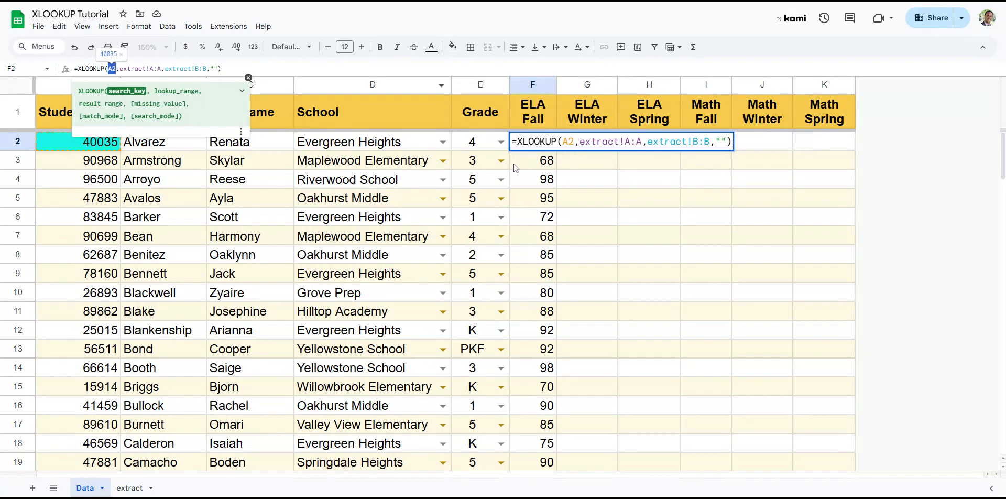
{"action": "key", "text": "Escape"}
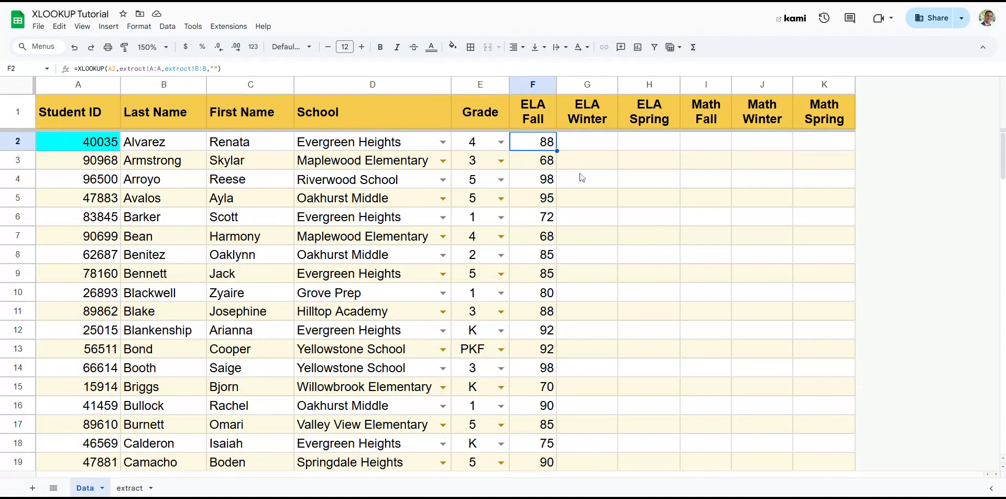
{"action": "left_click", "coordinate": [539, 163]}
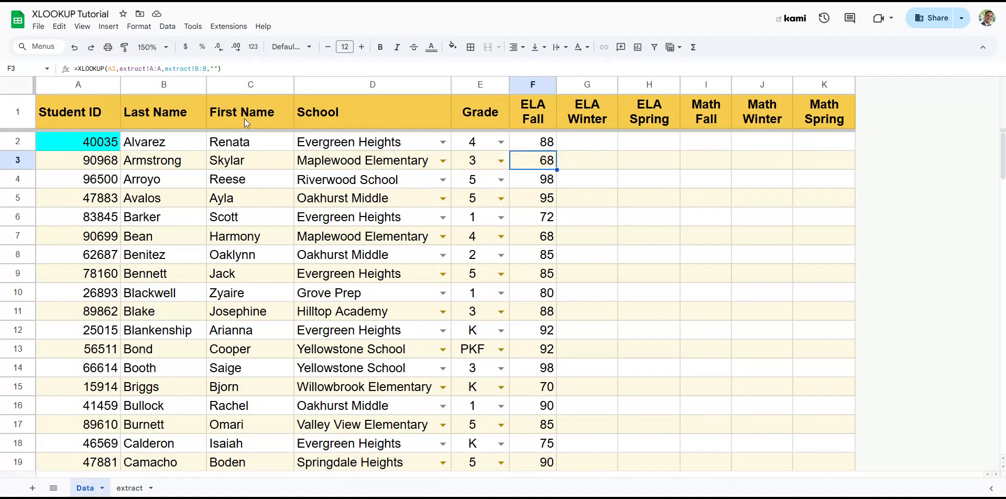
{"action": "double_click", "coordinate": [111, 68]}
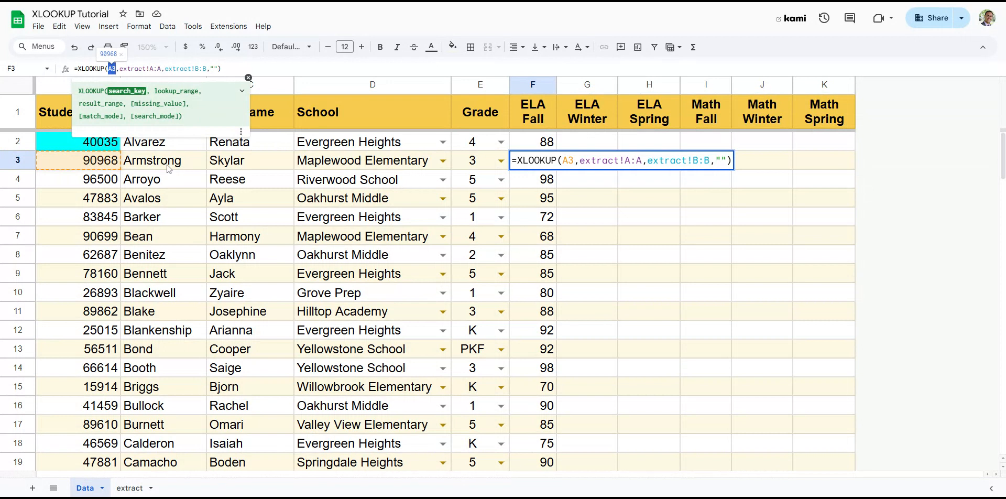
{"action": "key", "text": "Escape"}
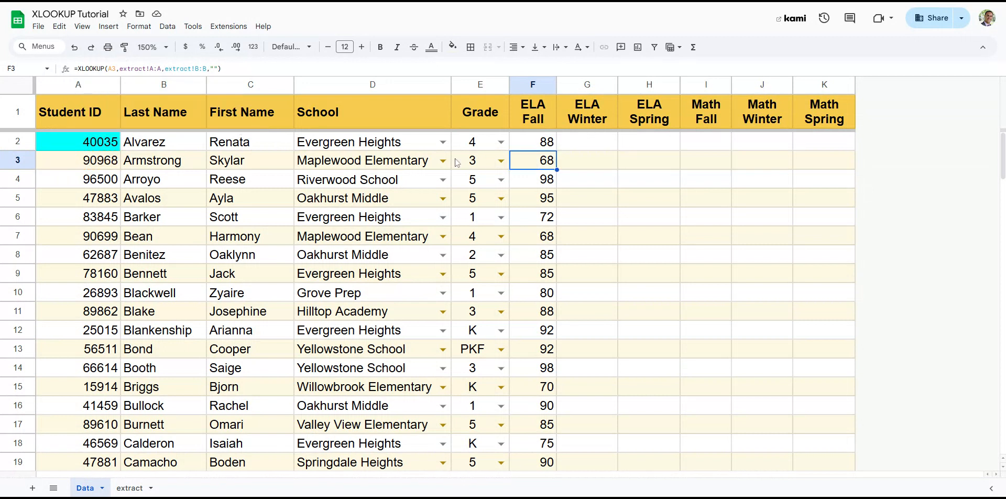
{"action": "left_click", "coordinate": [100, 164]}
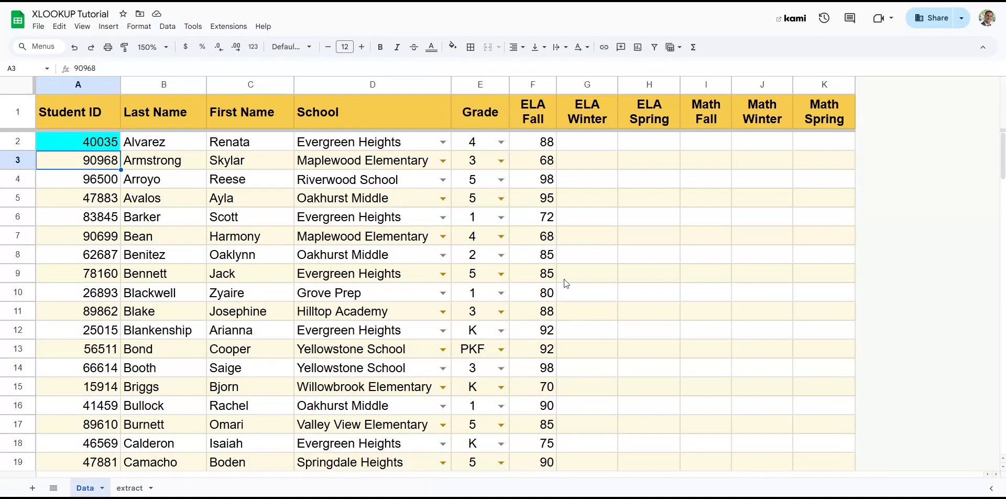
{"action": "left_click", "coordinate": [537, 294]}
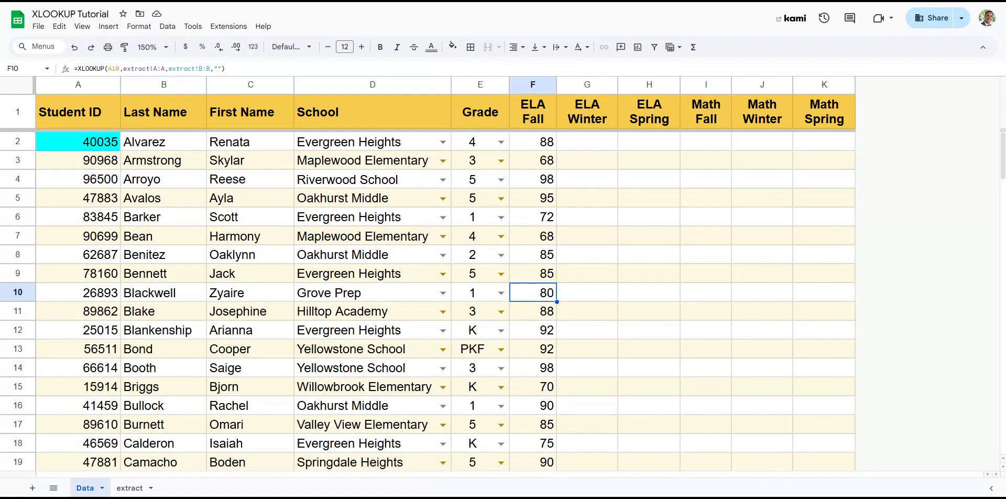
{"action": "left_click_drag", "start_coordinate": [120, 68], "coordinate": [108, 68]}
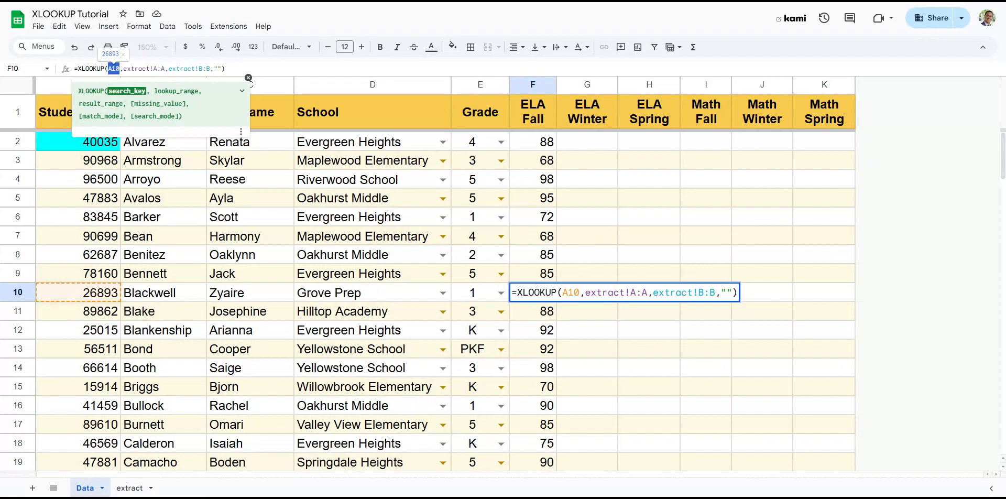
{"action": "key", "text": "Escape"}
{"action": "left_click", "coordinate": [531, 146]}
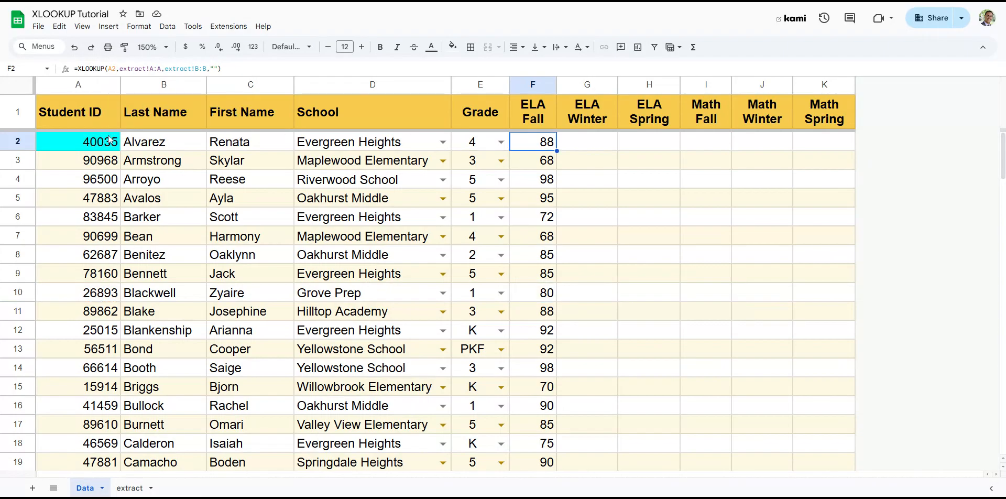
{"action": "left_click", "coordinate": [19, 141]}
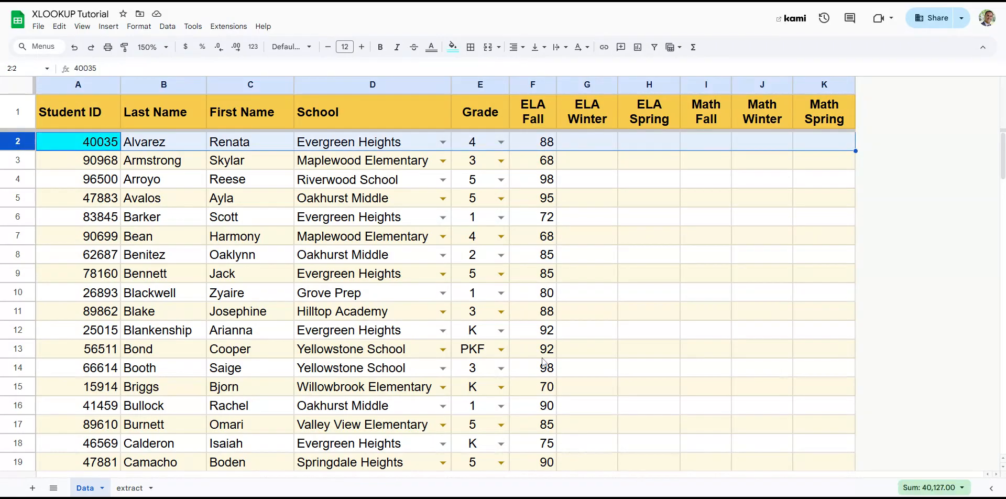
{"action": "left_click", "coordinate": [544, 145]}
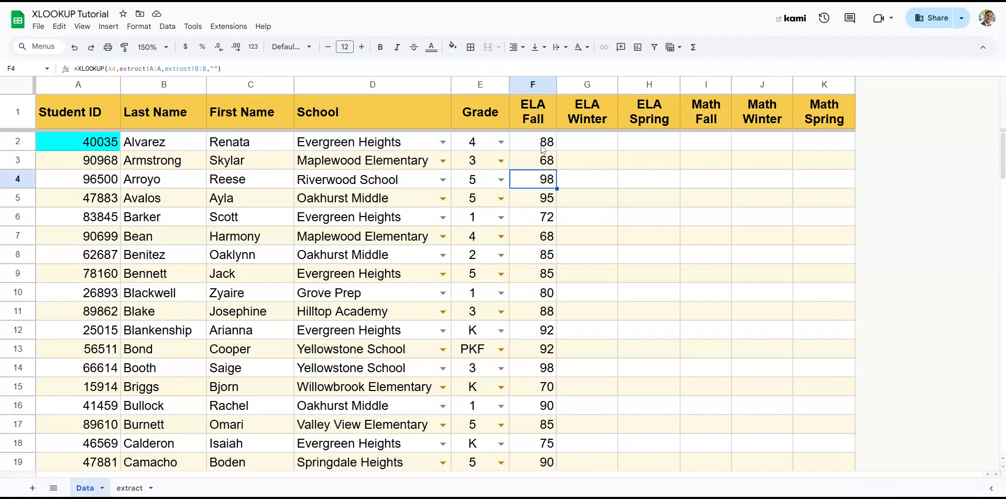
Create a filter on columns A:G of the extract sheet.
{"action": "left_click", "coordinate": [129, 487]}
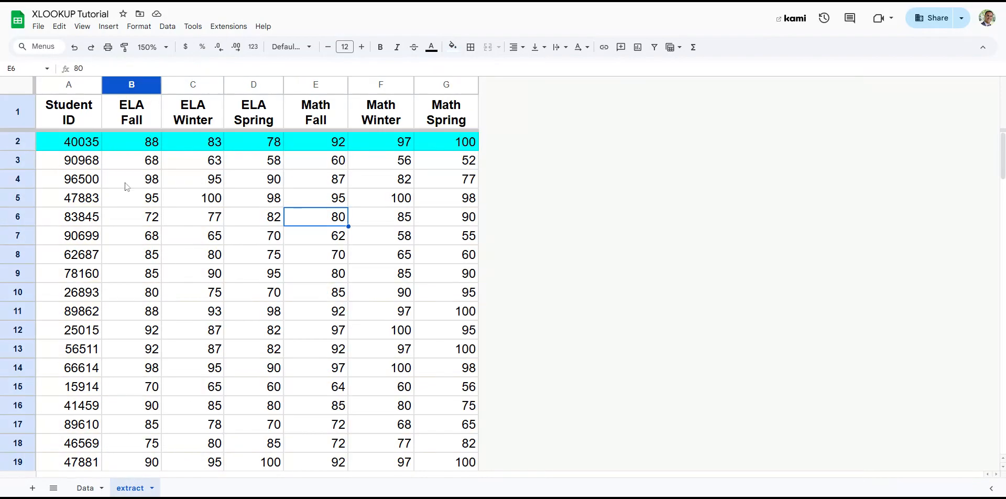
{"action": "left_click_drag", "start_coordinate": [93, 84], "coordinate": [456, 84]}
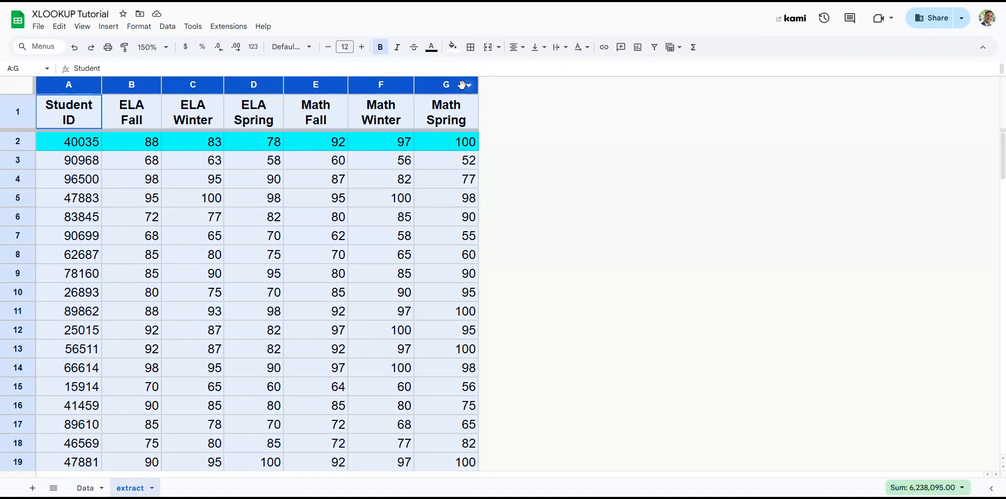
{"action": "left_click", "coordinate": [654, 46]}
{"action": "left_click", "coordinate": [167, 167]}
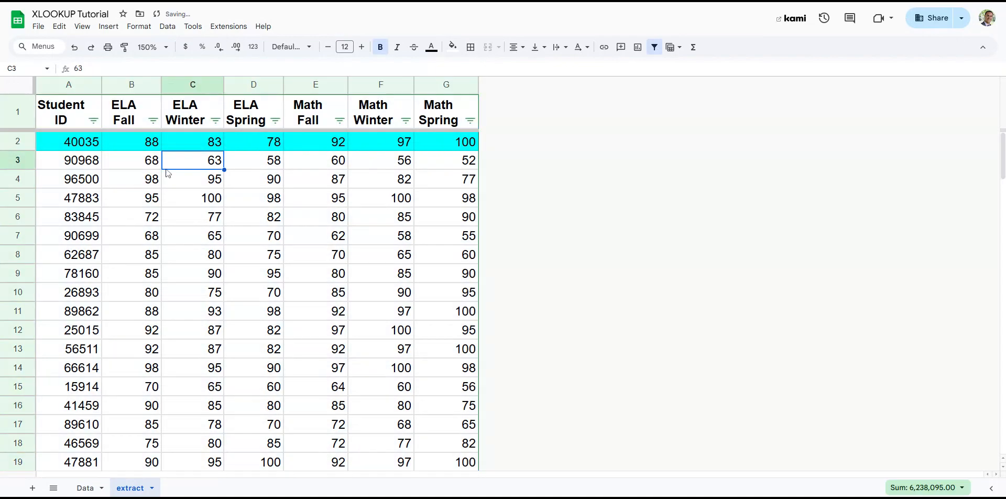
Sort the extract sheet by the ELA Fall column in ascending order.
{"action": "left_click", "coordinate": [94, 120]}
{"action": "left_click", "coordinate": [131, 118]}
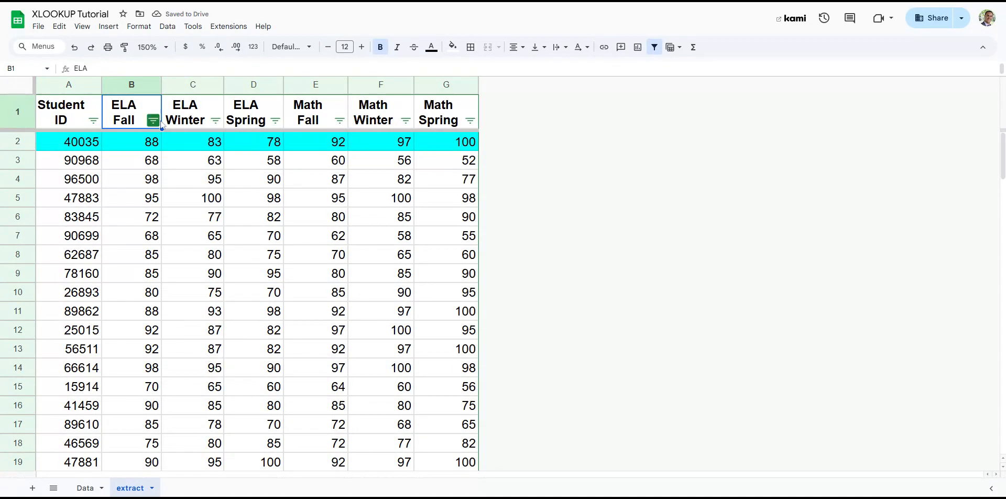
{"action": "left_click", "coordinate": [154, 121]}
{"action": "left_click", "coordinate": [105, 140]}
{"action": "left_click", "coordinate": [261, 194]}
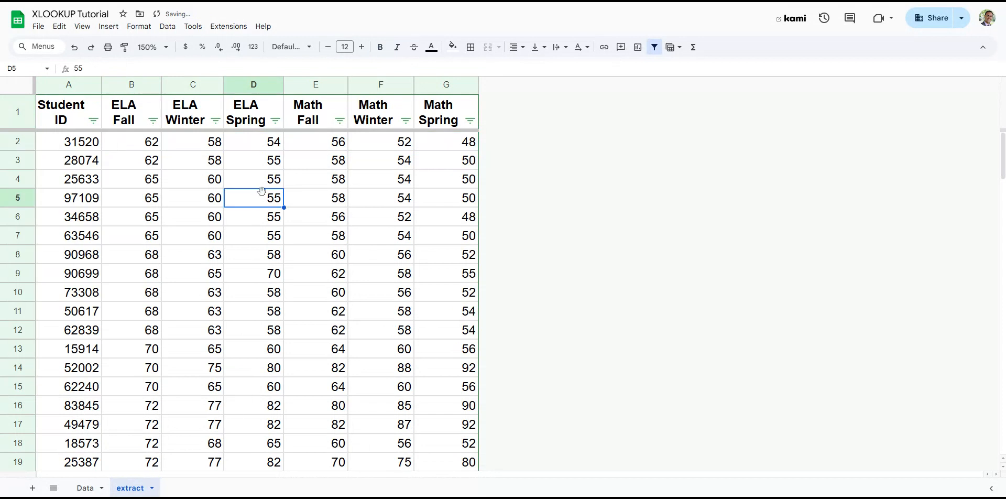
Locate the cyan-highlighted student's row in the extract sheet and select its cells A80:G80.
{"action": "left_click_drag", "start_coordinate": [1001, 144], "coordinate": [1001, 335]}
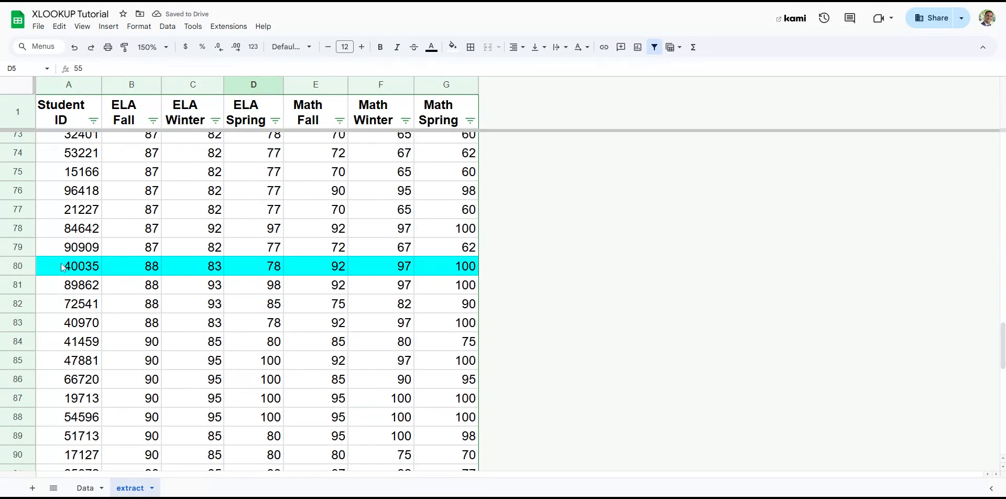
{"action": "left_click_drag", "start_coordinate": [73, 266], "coordinate": [447, 266]}
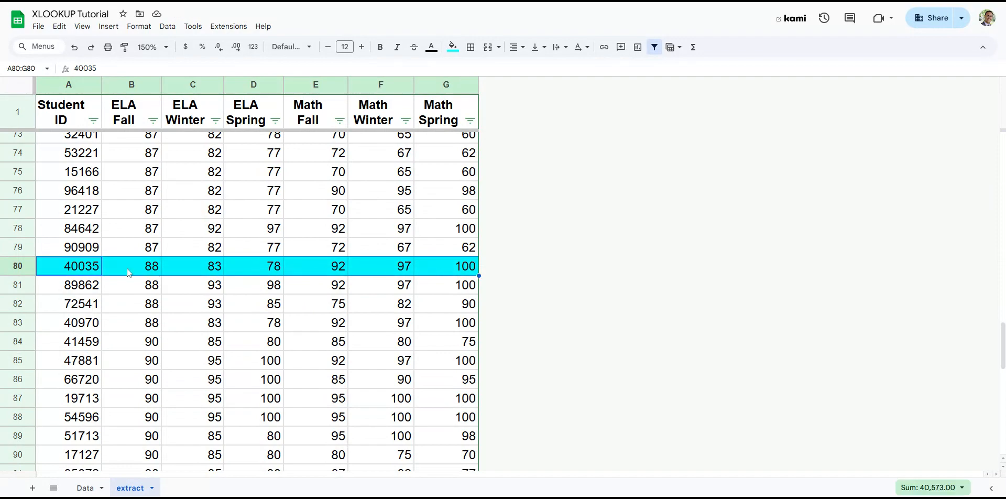
Compare the cyan-highlighted student's ELA Fall score in the extract sheet with the lookup result in F2 of the Data sheet.
{"action": "left_click", "coordinate": [148, 267]}
{"action": "left_click", "coordinate": [85, 487]}
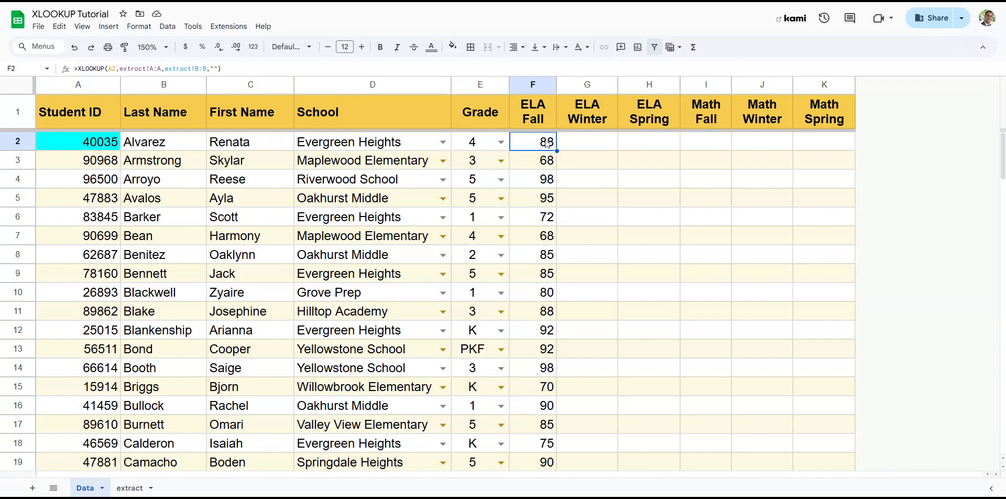
{"action": "left_click", "coordinate": [130, 487]}
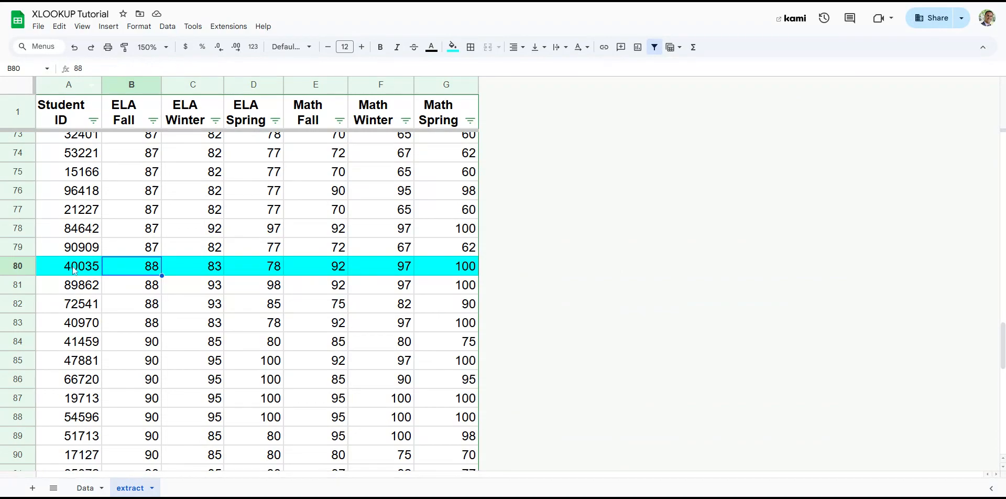
{"action": "left_click", "coordinate": [85, 487]}
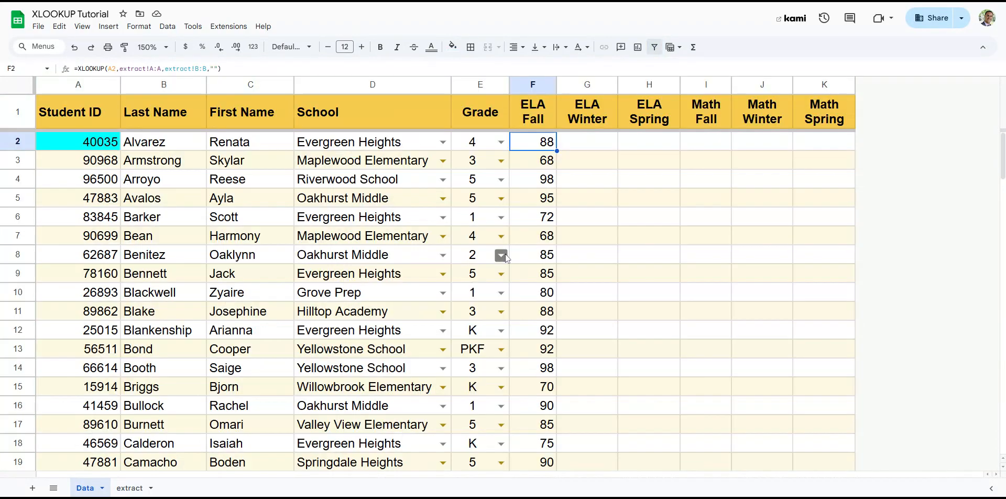
Enter =XLOOKUP(A2,extract!A:A,extract!C:C,"") in G2 of the Data sheet to return the ELA Winter score.
{"action": "left_click", "coordinate": [576, 142]}
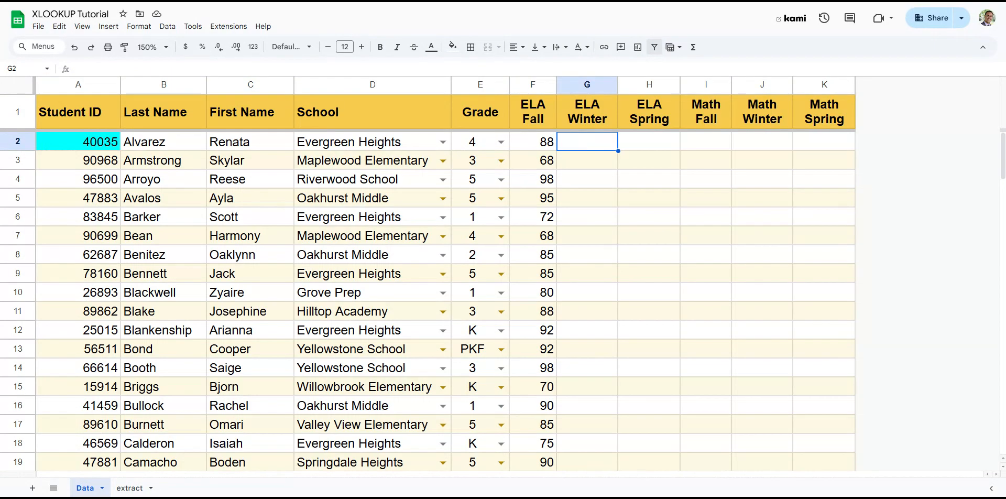
{"action": "type", "text": "=XL"}
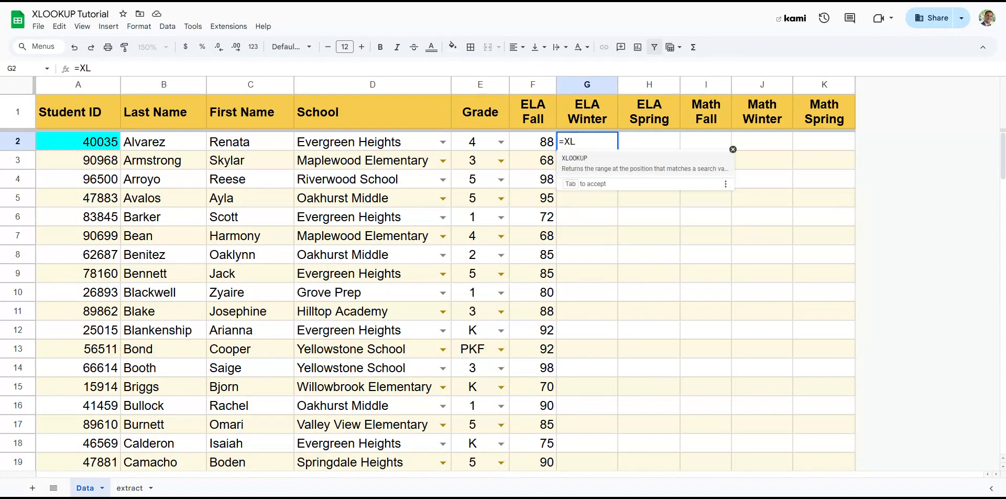
{"action": "left_click", "coordinate": [576, 167]}
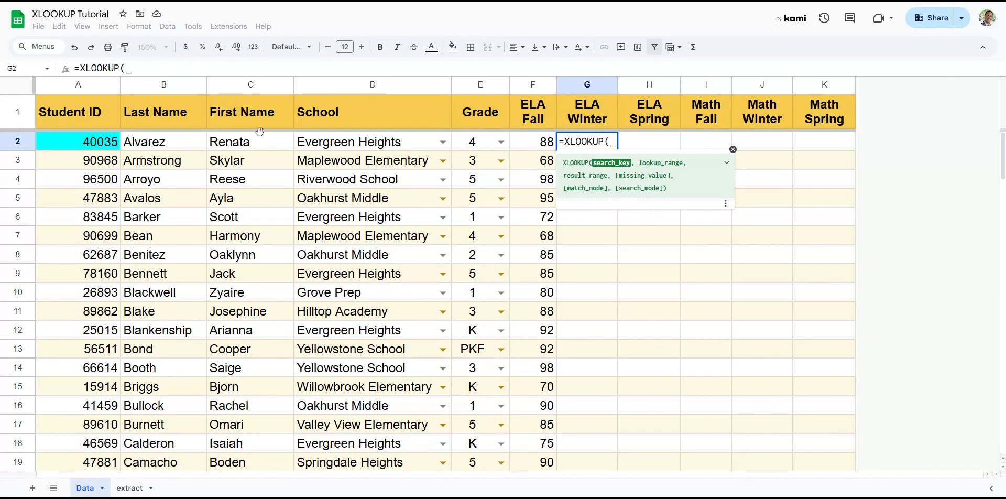
{"action": "left_click", "coordinate": [100, 140]}
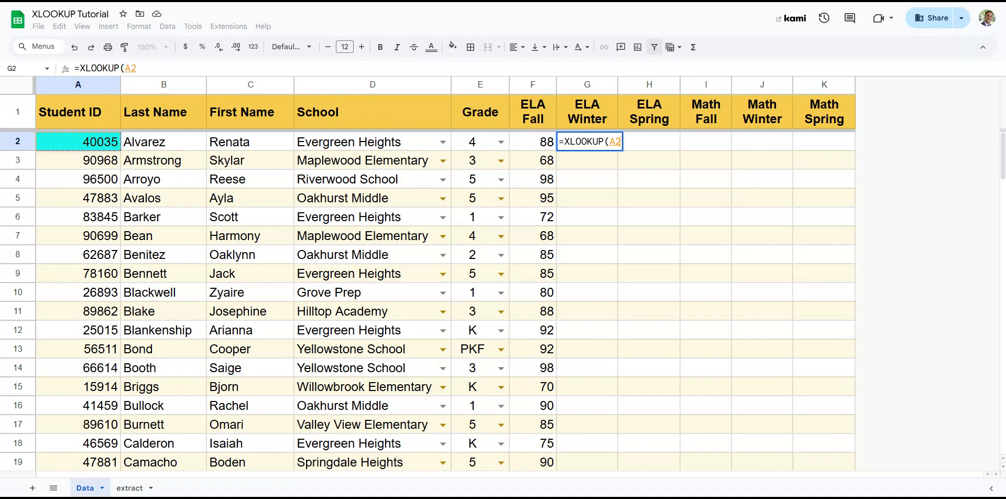
{"action": "type", "text": ","}
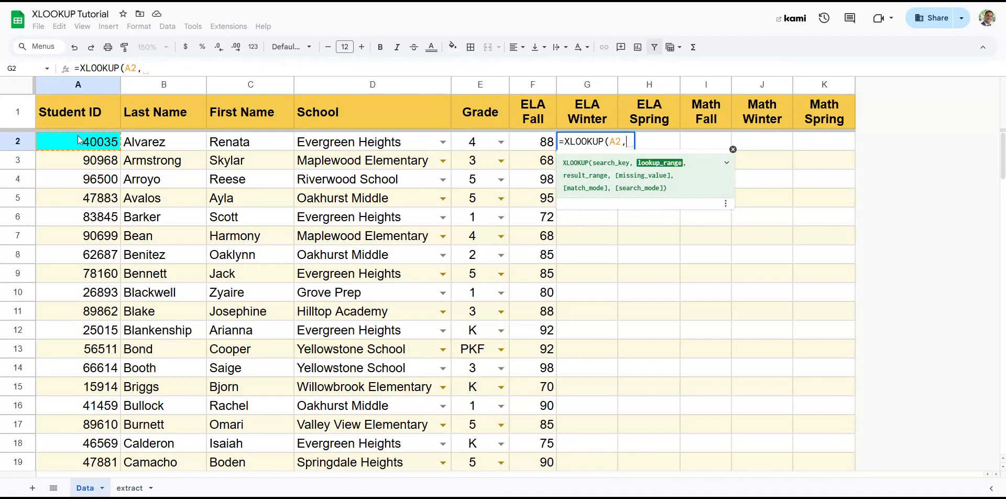
{"action": "left_click", "coordinate": [130, 488]}
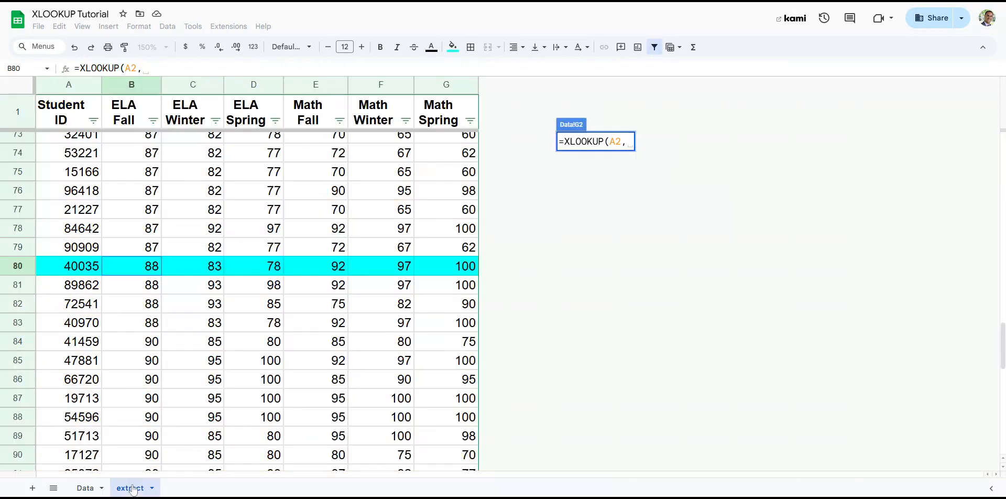
{"action": "left_click", "coordinate": [68, 85]}
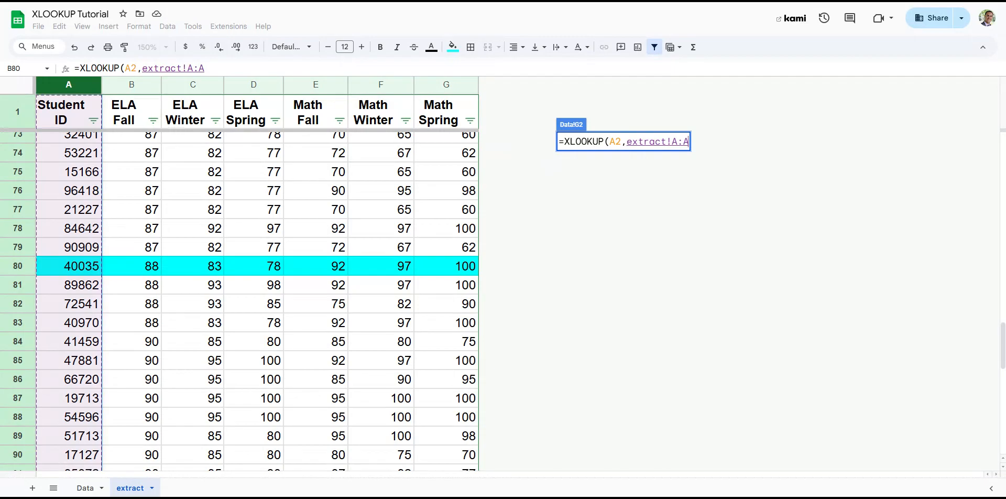
{"action": "type", "text": ","}
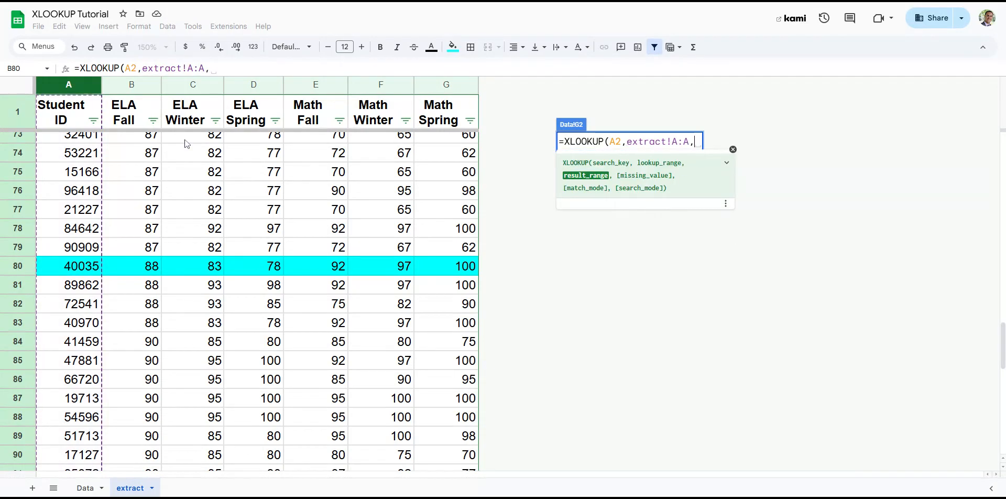
{"action": "left_click", "coordinate": [197, 85]}
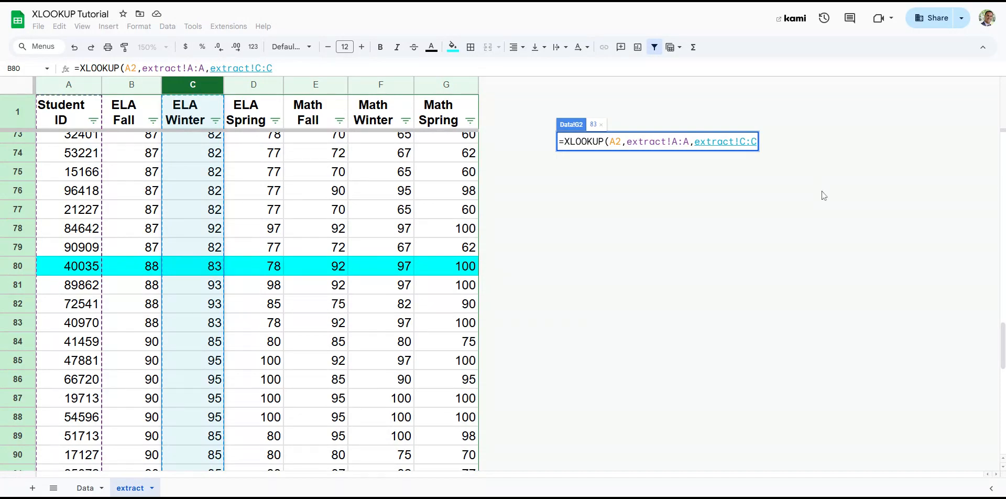
{"action": "type", "text": ","}
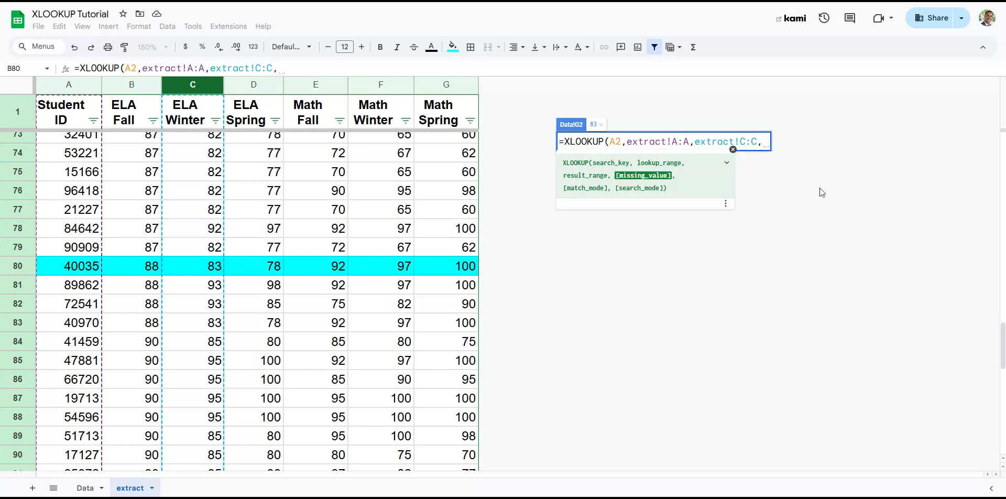
{"action": "type", "text": "\"\""}
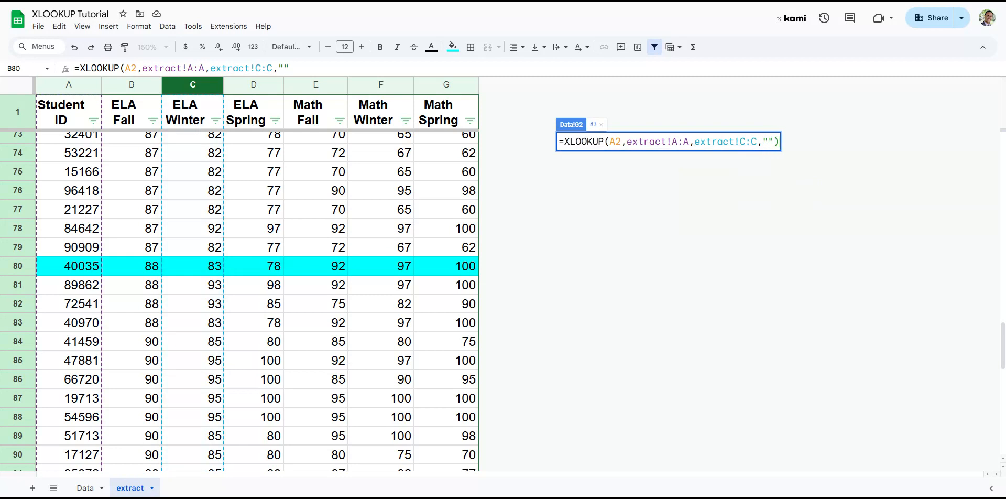
{"action": "type", "text": ")"}
{"action": "key", "text": "Return"}
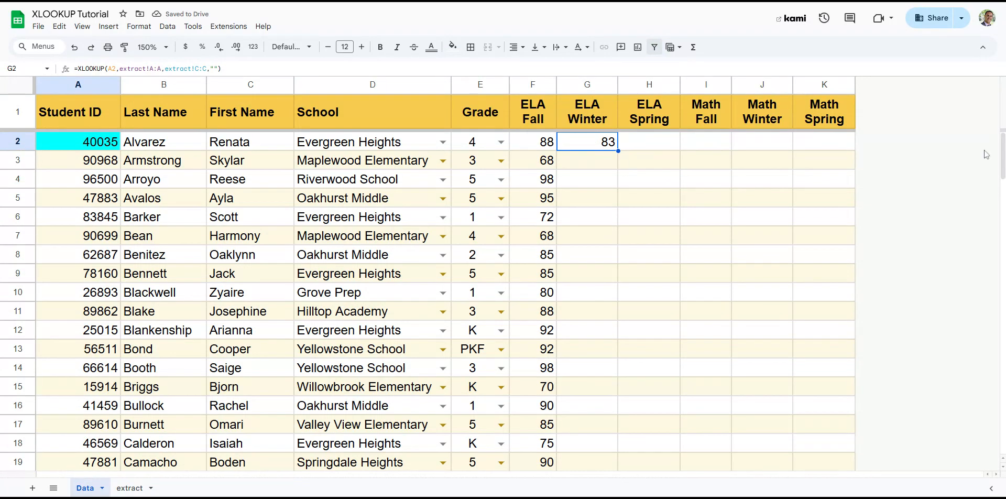
Examine the filled ELA Fall results in F2:F14 of the Data sheet.
{"action": "left_click", "coordinate": [542, 140]}
{"action": "key", "text": "shift+Down"}
{"action": "key", "text": "shift+Down"}
{"action": "key", "text": "shift+Down"}
{"action": "key", "text": "shift+Down"}
{"action": "key", "text": "shift+Down"}
{"action": "key", "text": "shift+Down"}
{"action": "key", "text": "shift+Down"}
{"action": "key", "text": "shift+Down"}
{"action": "key", "text": "shift+Down"}
{"action": "key", "text": "shift+Down"}
{"action": "key", "text": "shift+Down"}
{"action": "key", "text": "shift+Down"}
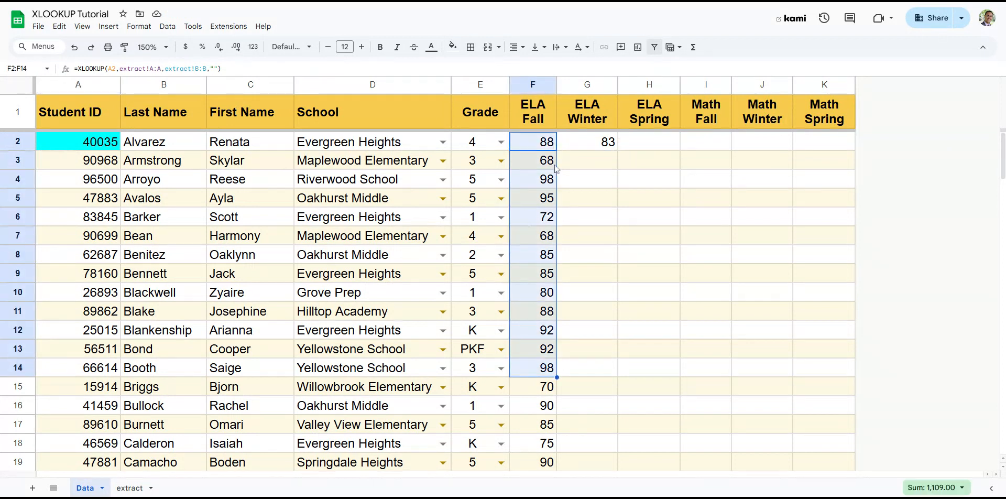
{"action": "left_click", "coordinate": [555, 164]}
Fill the ELA Winter formula from G2 down to row 120 and check the results through the last student.
{"action": "left_click", "coordinate": [613, 146]}
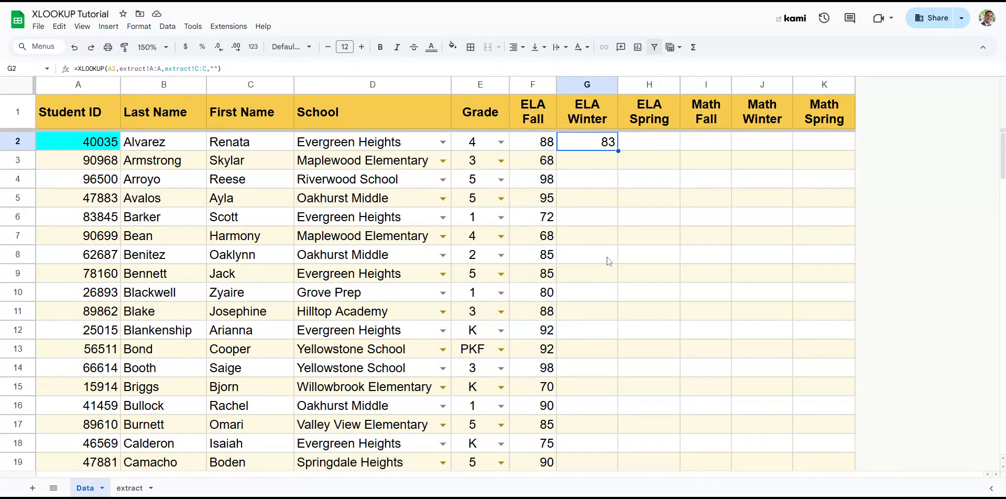
{"action": "double_click", "coordinate": [618, 151]}
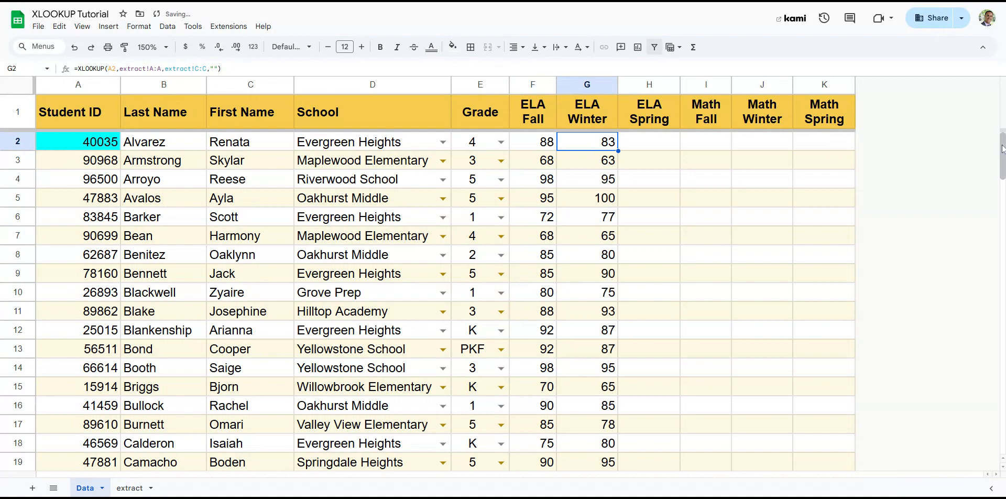
{"action": "left_click_drag", "start_coordinate": [1002, 152], "coordinate": [1002, 427]}
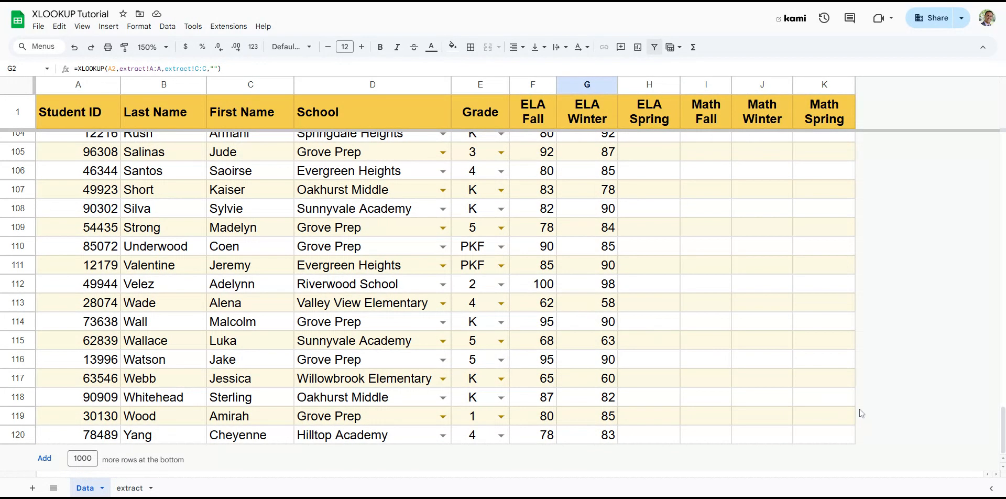
{"action": "left_click_drag", "start_coordinate": [998, 430], "coordinate": [975, 120]}
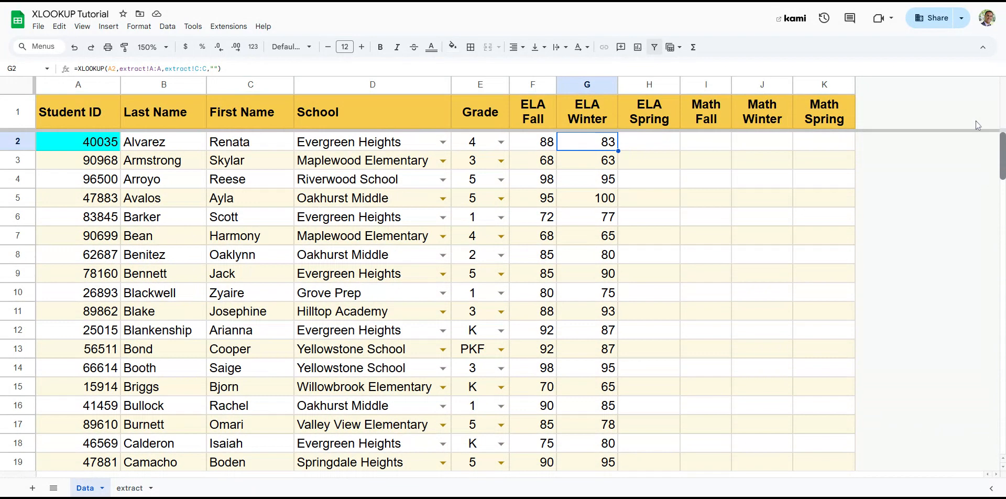
Enter =XLOOKUP(A2,extract!A:A,extract!D:D,"") in H2 and fill it down the ELA Spring column.
{"action": "left_click", "coordinate": [667, 141]}
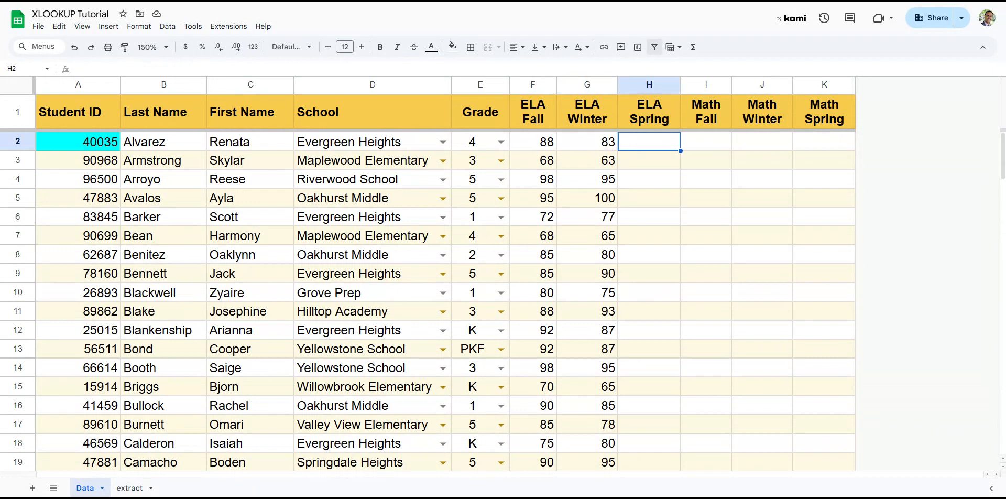
{"action": "type", "text": "=xlo"}
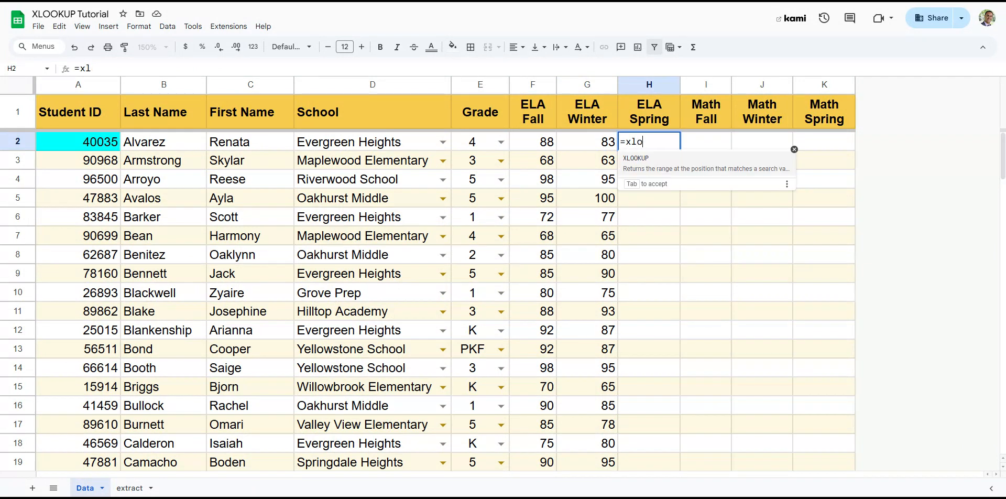
{"action": "key", "text": "Tab"}
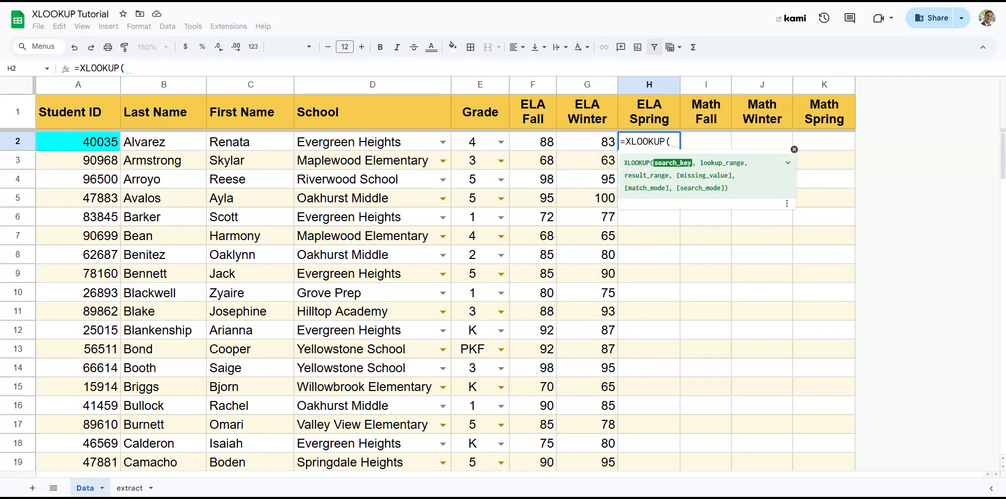
{"action": "left_click", "coordinate": [100, 142]}
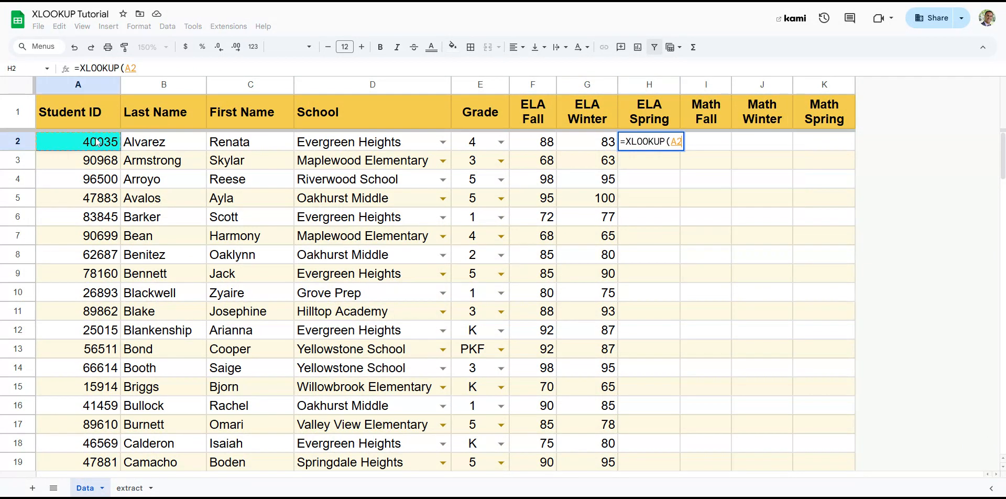
{"action": "type", "text": ","}
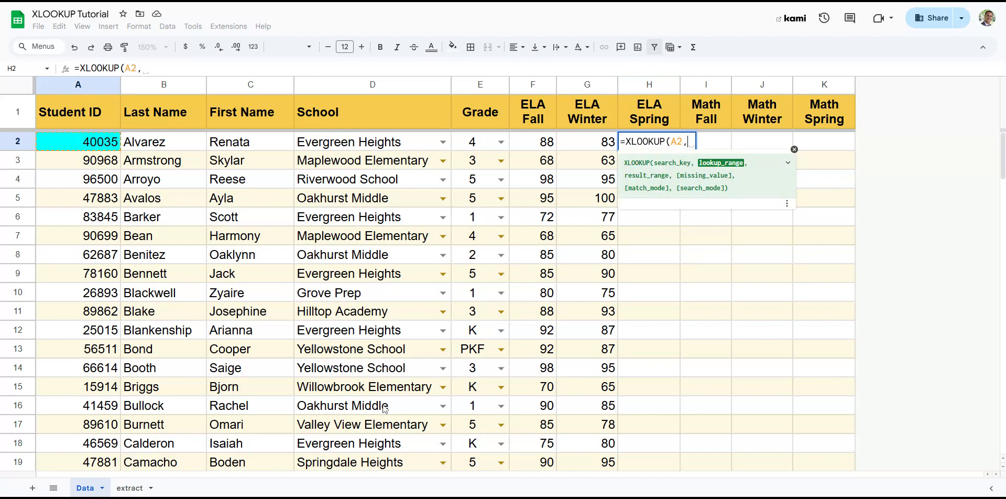
{"action": "left_click", "coordinate": [127, 485]}
{"action": "left_click", "coordinate": [63, 86]}
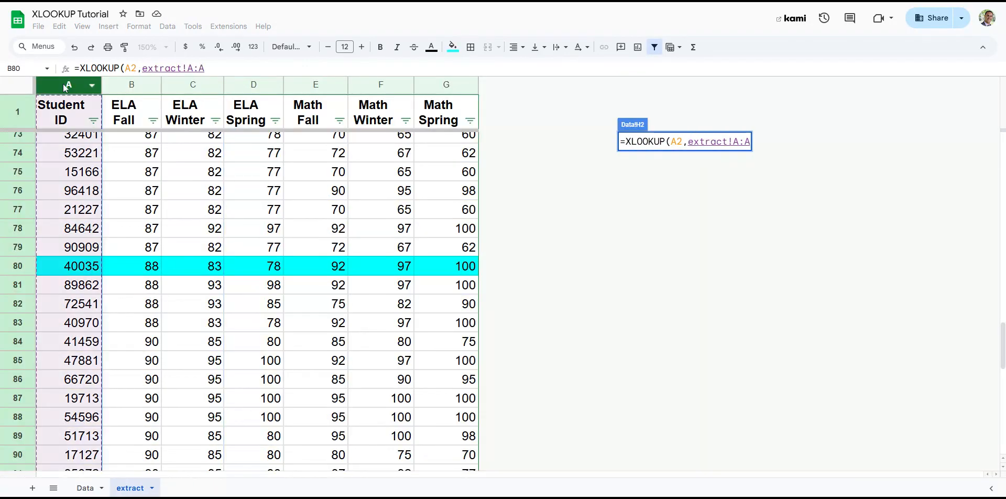
{"action": "type", "text": ","}
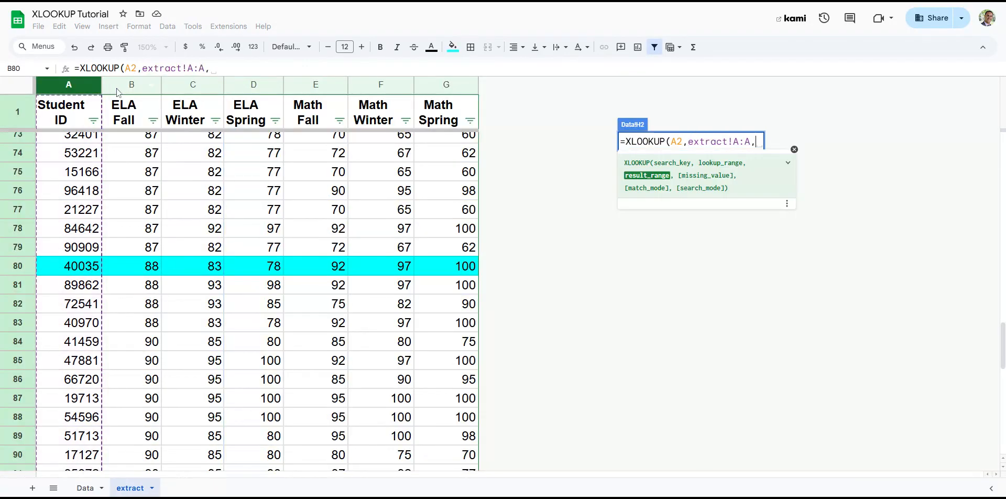
{"action": "left_click", "coordinate": [253, 85]}
{"action": "type", "text": ","}
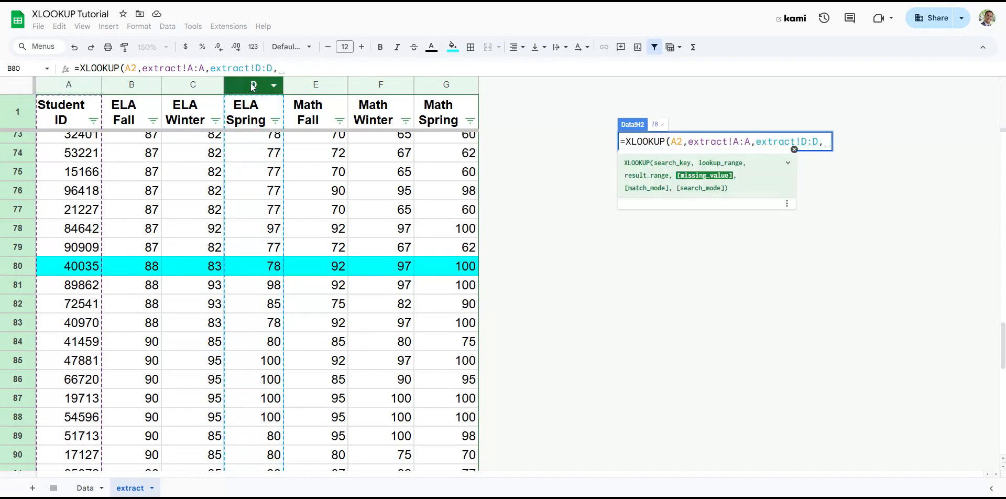
{"action": "type", "text": "\"\")"}
{"action": "key", "text": "Return"}
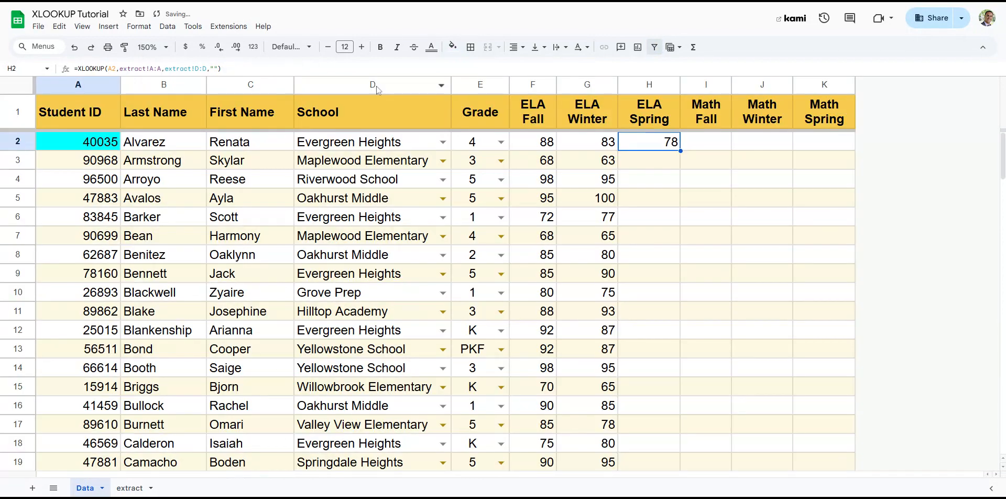
{"action": "double_click", "coordinate": [680, 150]}
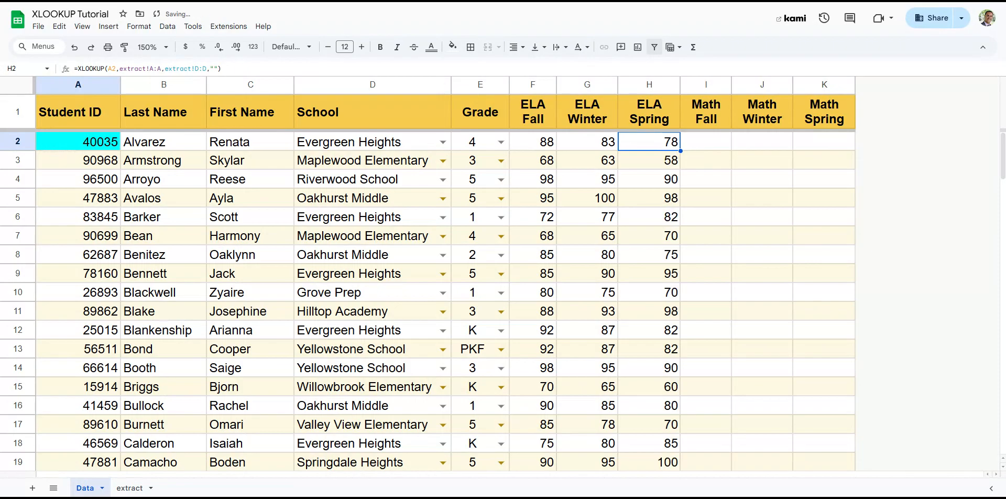
Examine the ELA scores in the Data sheet and the XLOOKUP formula behind the ELA Fall score in F2.
{"action": "left_click", "coordinate": [693, 147]}
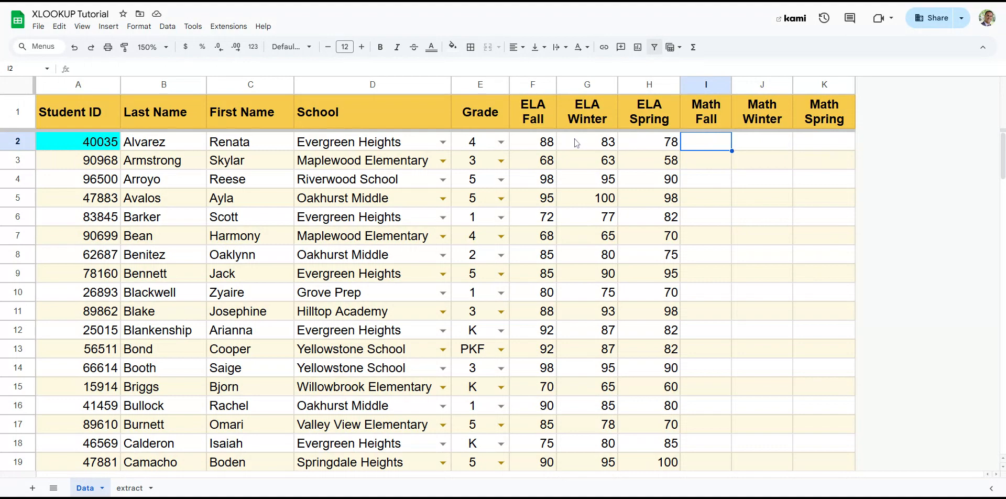
{"action": "left_click", "coordinate": [533, 143]}
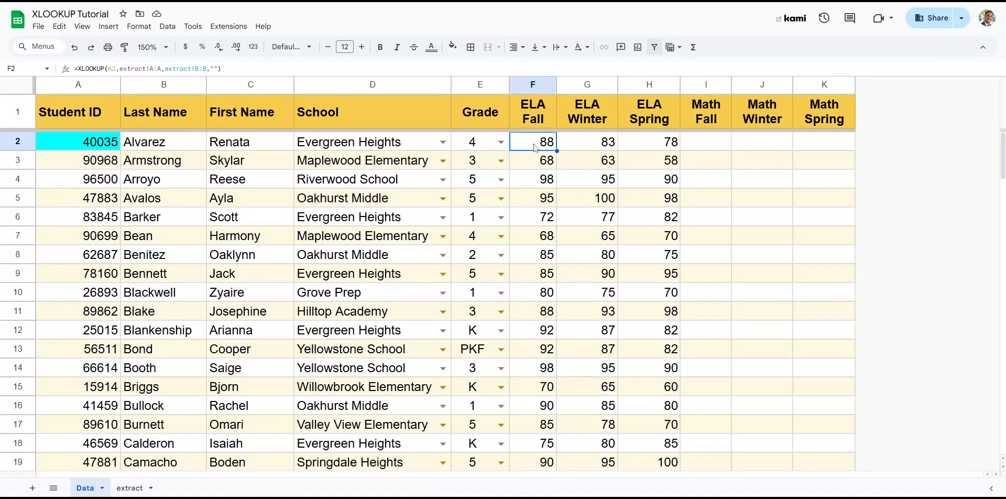
{"action": "left_click_drag", "start_coordinate": [534, 148], "coordinate": [649, 291]}
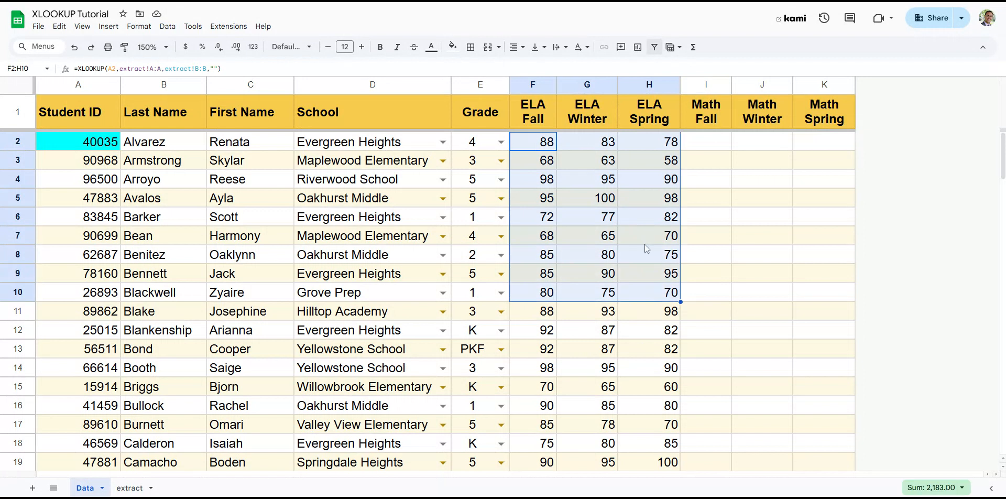
{"action": "left_click", "coordinate": [540, 146]}
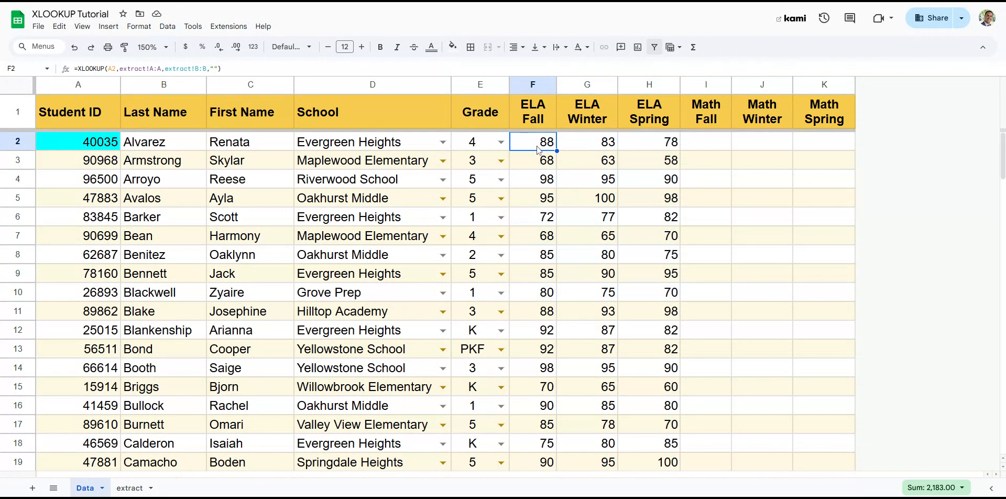
{"action": "left_click_drag", "start_coordinate": [227, 69], "coordinate": [74, 69]}
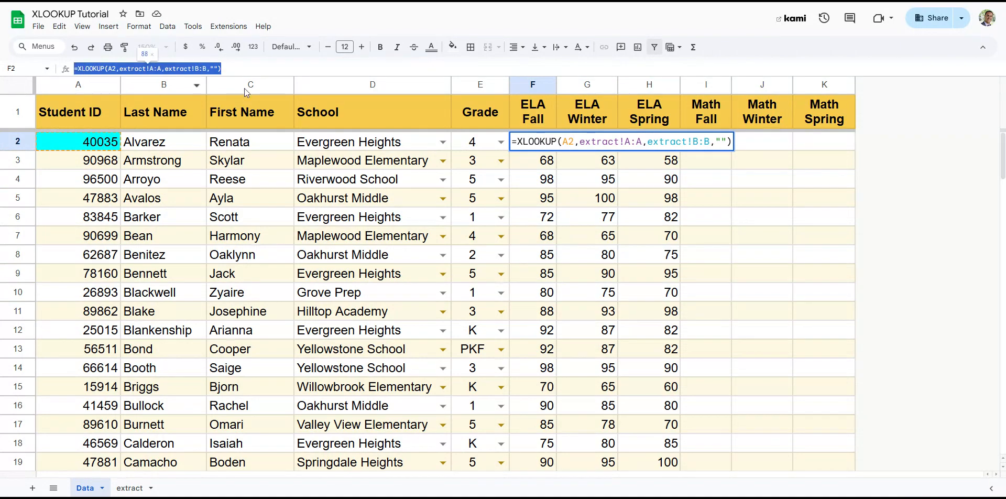
{"action": "key", "text": "Escape"}
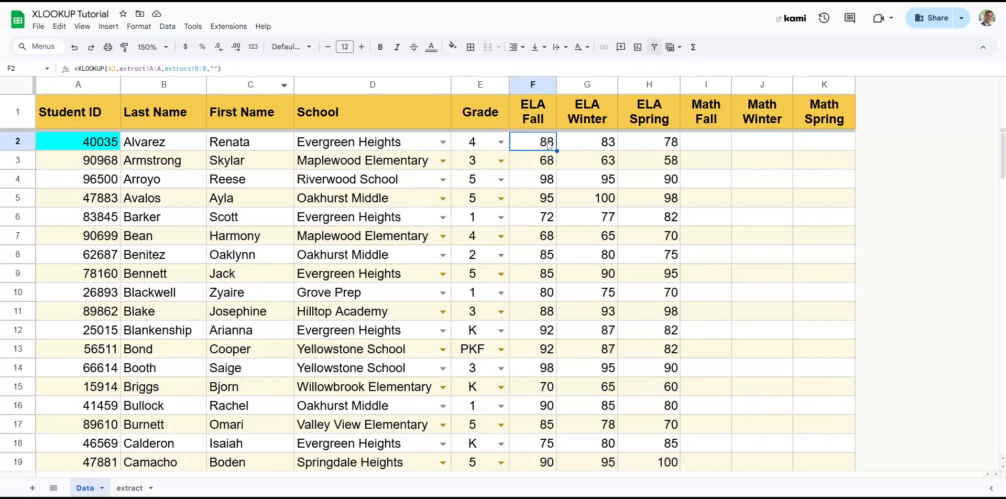
{"action": "double_click", "coordinate": [547, 146]}
{"action": "left_click_drag", "start_coordinate": [511, 142], "coordinate": [736, 152]}
{"action": "key", "text": "Escape"}
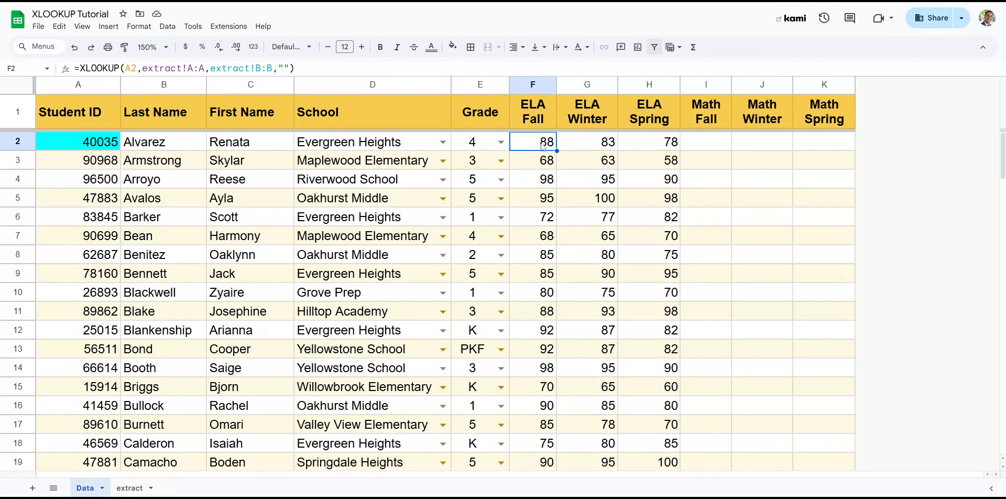
Delete the extract sheet from the spreadsheet and confirm the deletion.
{"action": "left_click", "coordinate": [138, 488]}
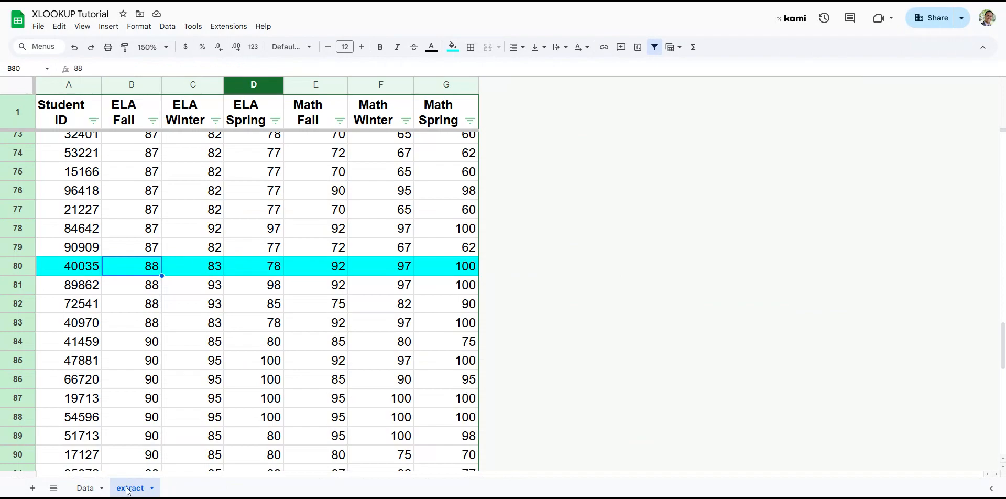
{"action": "right_click", "coordinate": [129, 488]}
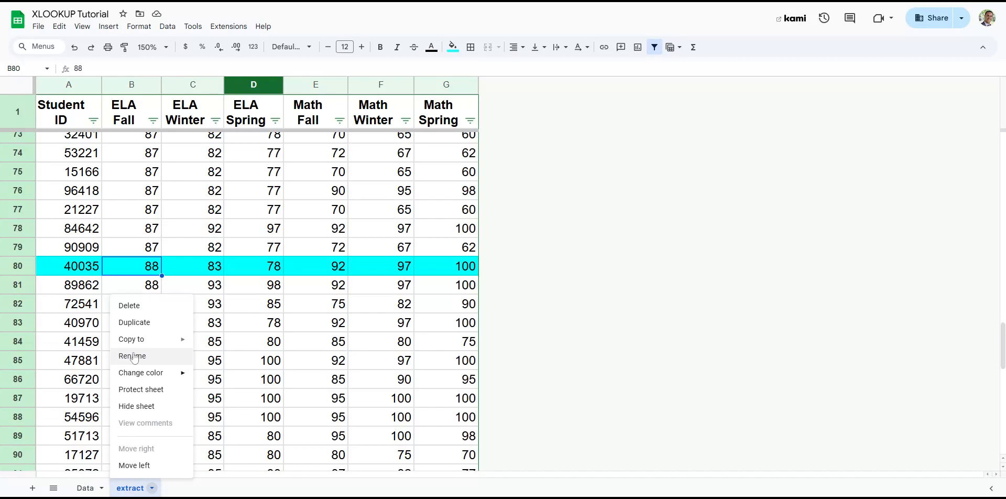
{"action": "left_click", "coordinate": [126, 308]}
{"action": "left_click", "coordinate": [614, 274]}
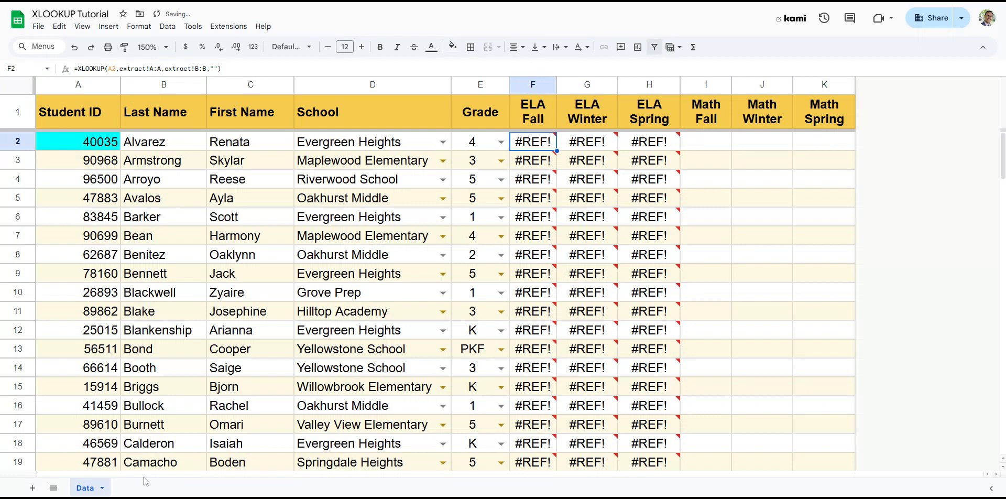
Examine how the ELA columns, the formula in F2 and its error details look without the extract sheet.
{"action": "left_click_drag", "start_coordinate": [535, 145], "coordinate": [661, 439]}
{"action": "left_click", "coordinate": [532, 141]}
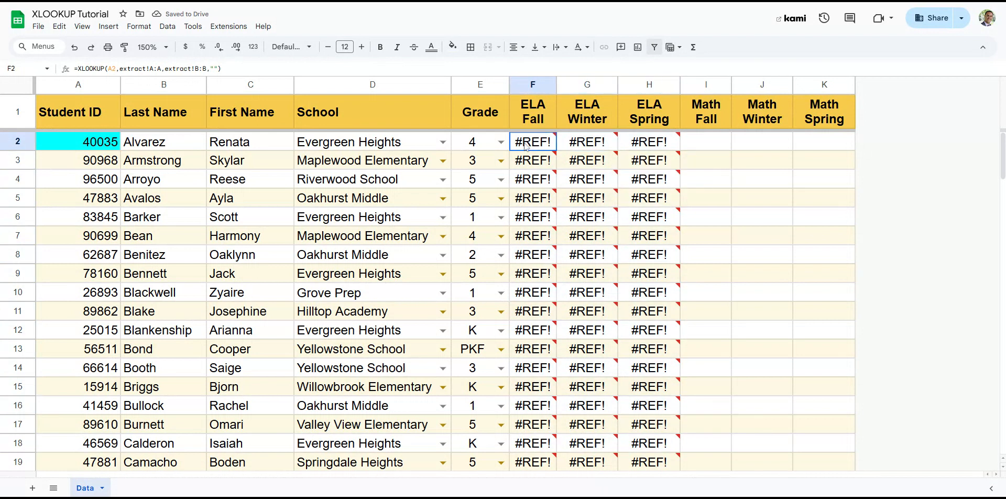
{"action": "left_click_drag", "start_coordinate": [221, 68], "coordinate": [74, 68]}
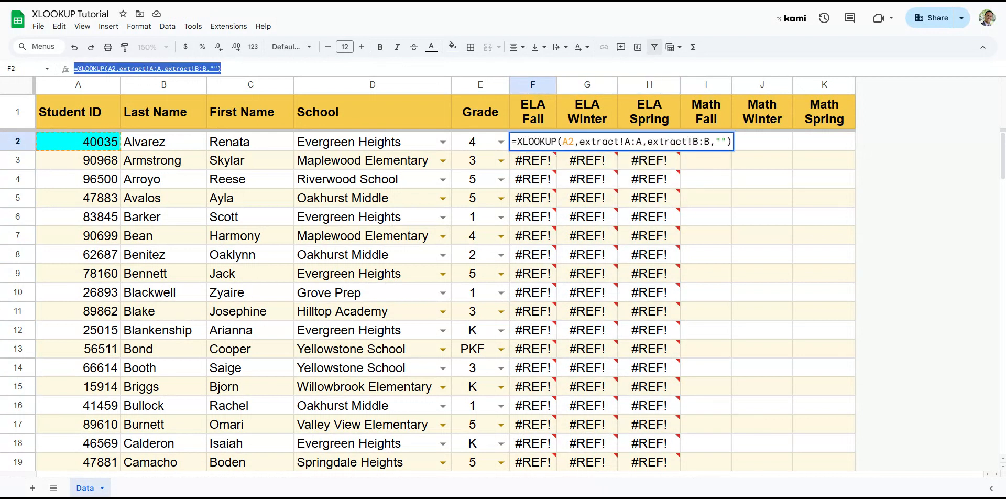
{"action": "key", "text": "Escape"}
{"action": "mouse_move", "coordinate": [534, 150]}
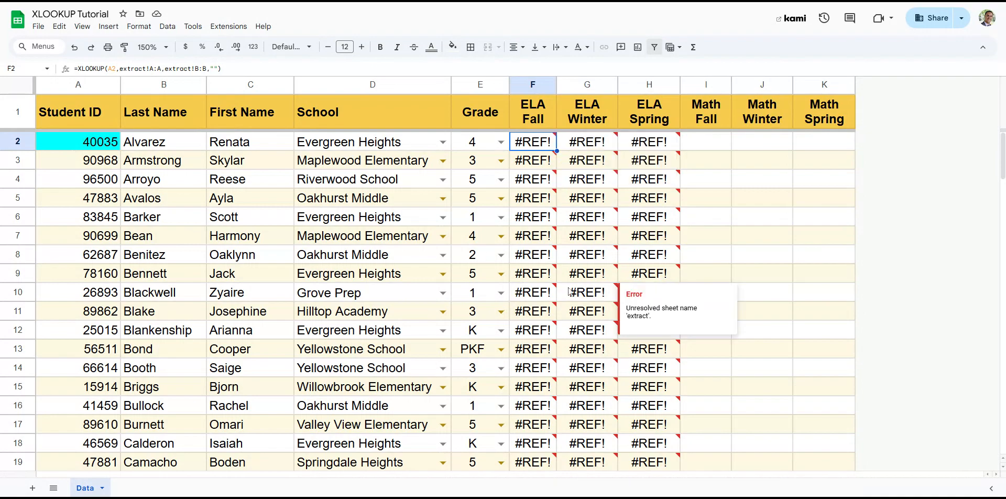
Undo the deletion of the extract sheet and return to the ELA scores on the Data sheet.
{"action": "left_click", "coordinate": [75, 48]}
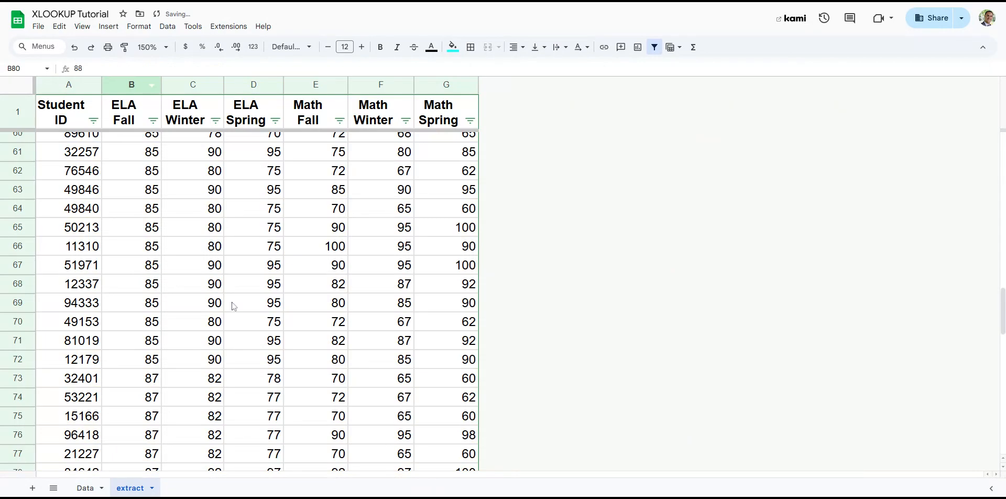
{"action": "left_click", "coordinate": [85, 487]}
{"action": "left_click", "coordinate": [648, 237]}
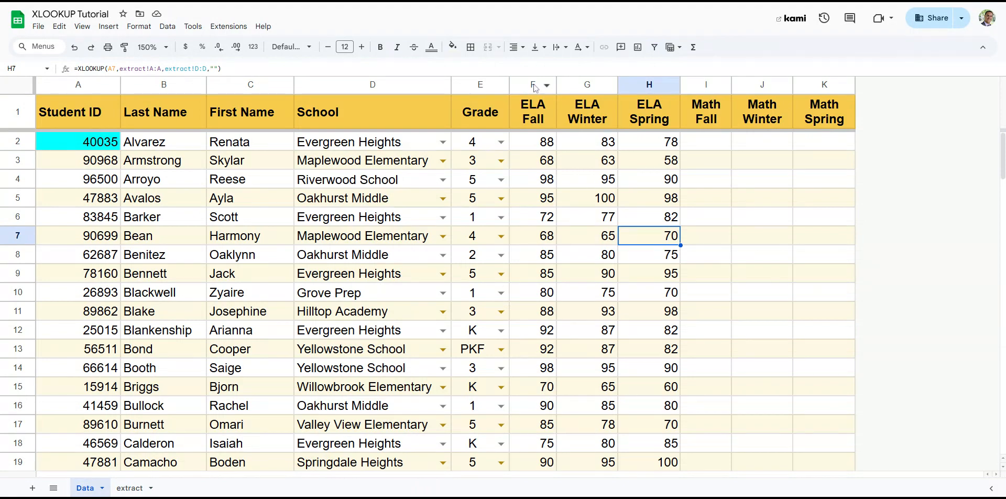
Review the ELA score columns F to H and display their formulas in place of the results.
{"action": "left_click_drag", "start_coordinate": [534, 88], "coordinate": [639, 84]}
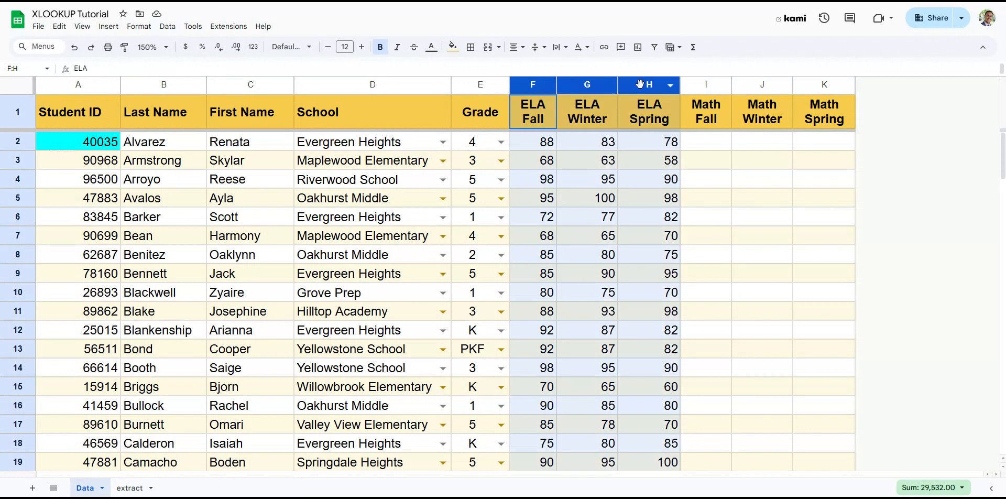
{"action": "left_click_drag", "start_coordinate": [550, 149], "coordinate": [668, 293]}
{"action": "left_click", "coordinate": [610, 199]}
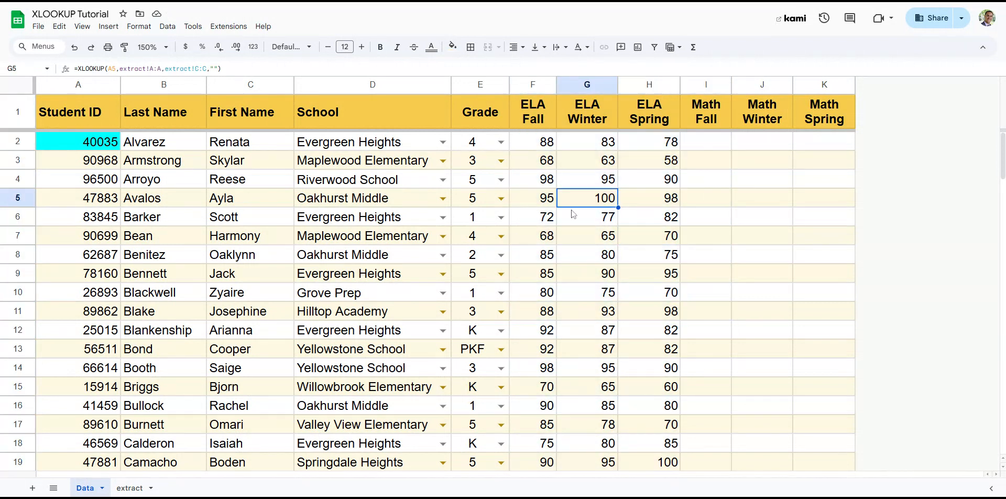
{"action": "left_click", "coordinate": [538, 143]}
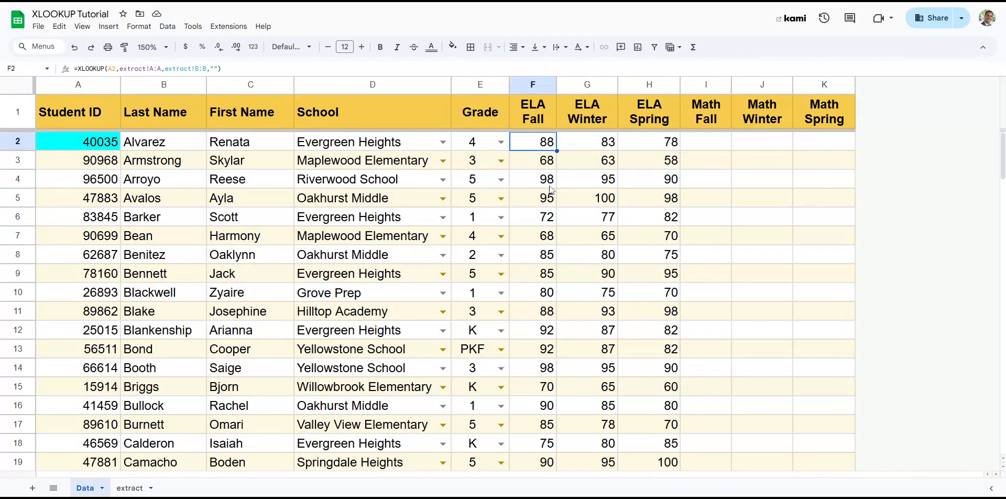
{"action": "left_click", "coordinate": [84, 28]}
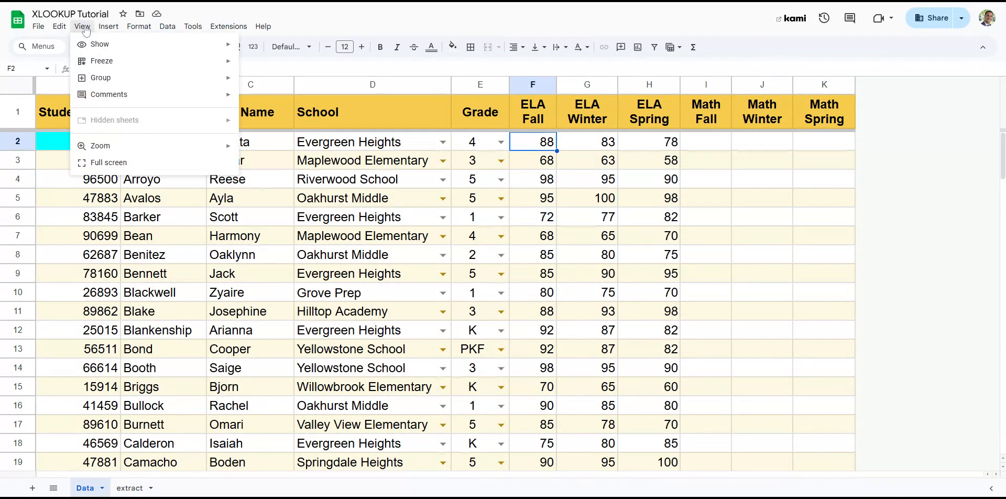
{"action": "mouse_move", "coordinate": [184, 47]}
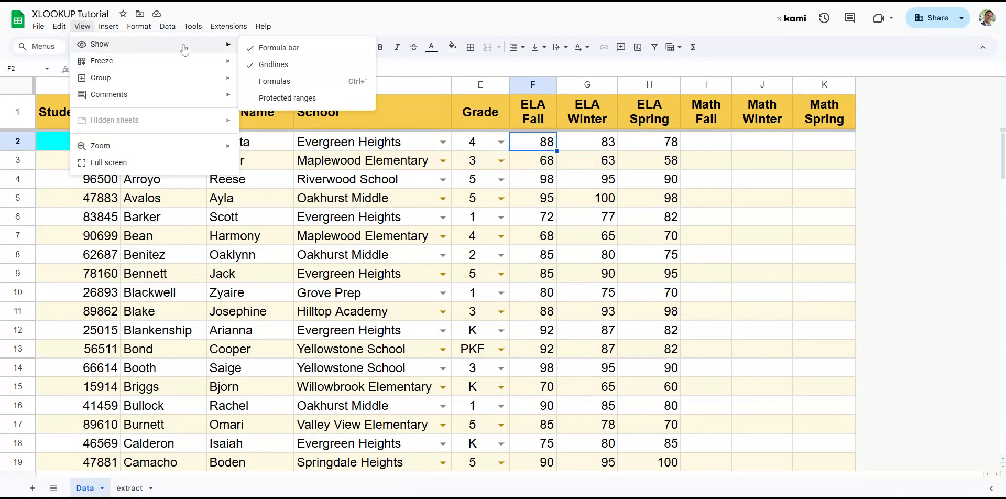
{"action": "left_click", "coordinate": [273, 81]}
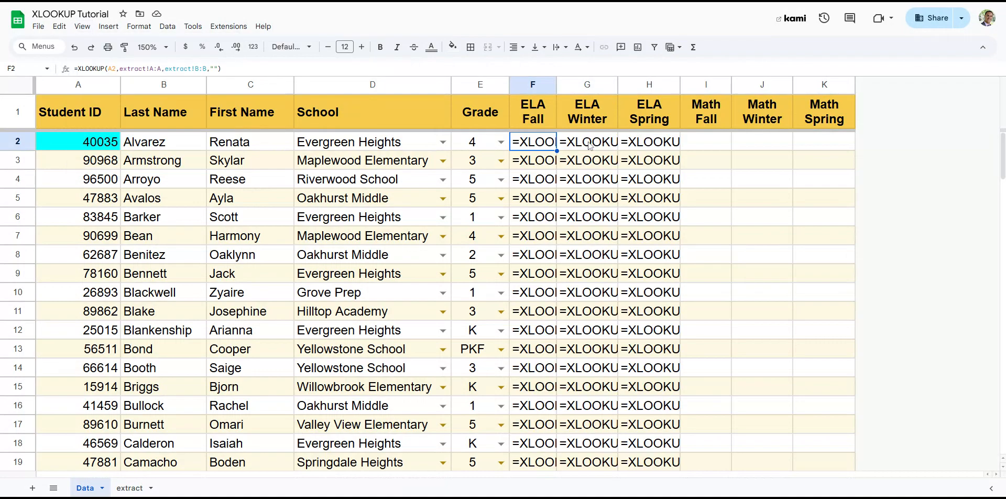
Turn off formula display so the Data sheet shows calculated scores.
{"action": "left_click", "coordinate": [82, 26]}
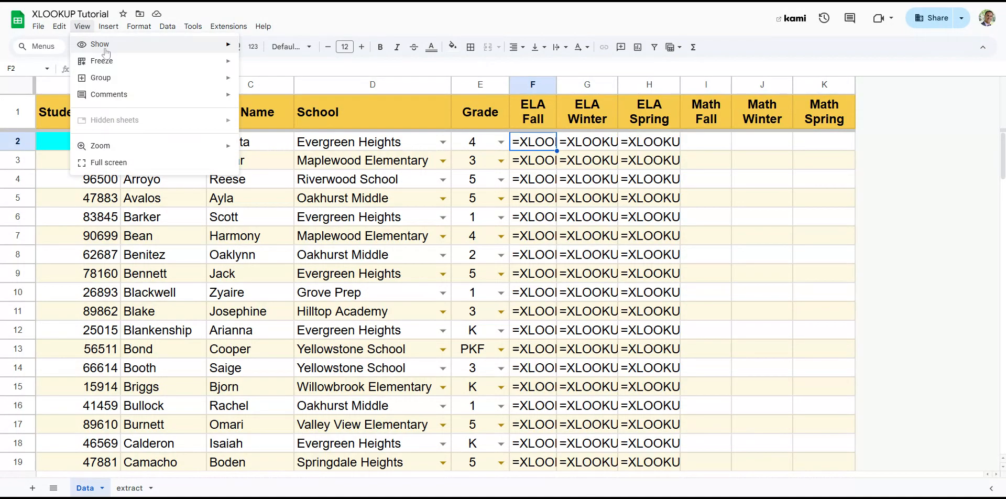
{"action": "mouse_move", "coordinate": [110, 62]}
{"action": "mouse_move", "coordinate": [94, 44]}
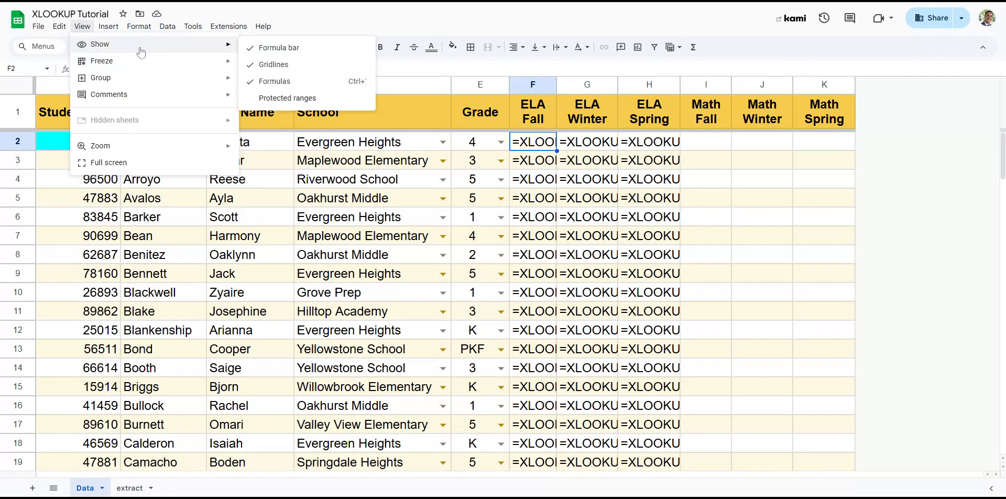
{"action": "left_click", "coordinate": [273, 82]}
Copy the ELA columns F to H and paste them over themselves as values only.
{"action": "left_click_drag", "start_coordinate": [537, 88], "coordinate": [626, 89]}
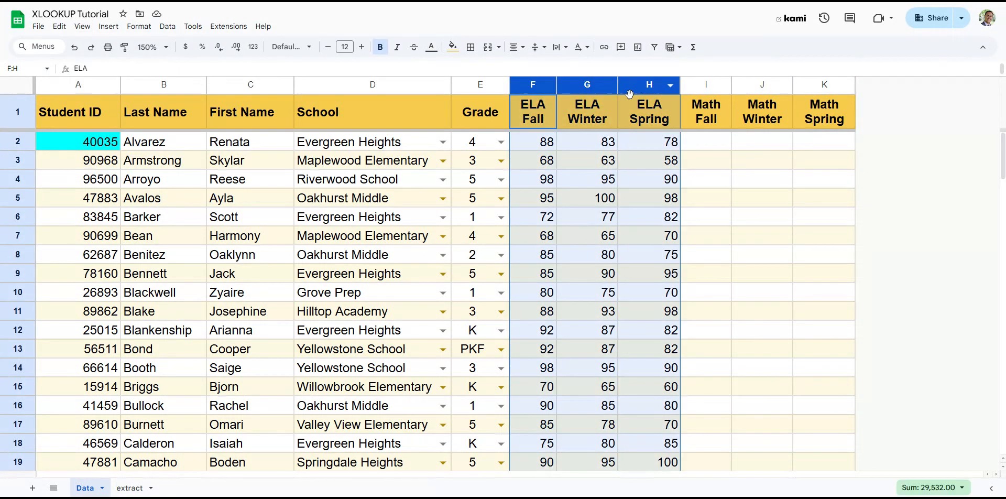
{"action": "left_click", "coordinate": [59, 26]}
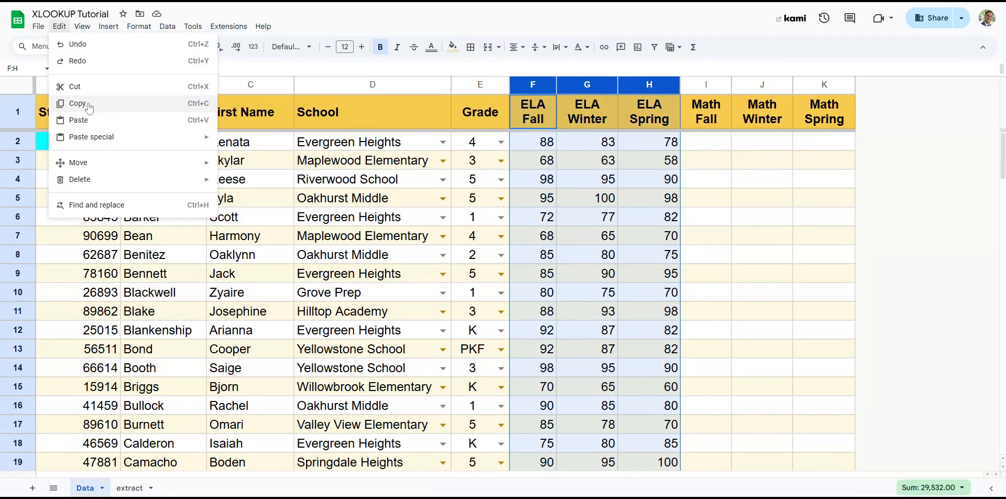
{"action": "left_click", "coordinate": [92, 104]}
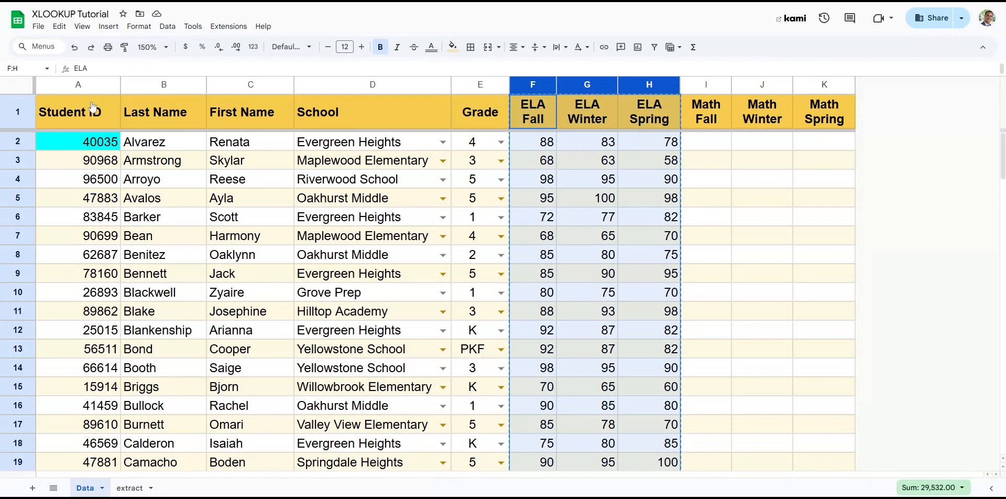
{"action": "left_click", "coordinate": [59, 26]}
{"action": "mouse_move", "coordinate": [88, 138]}
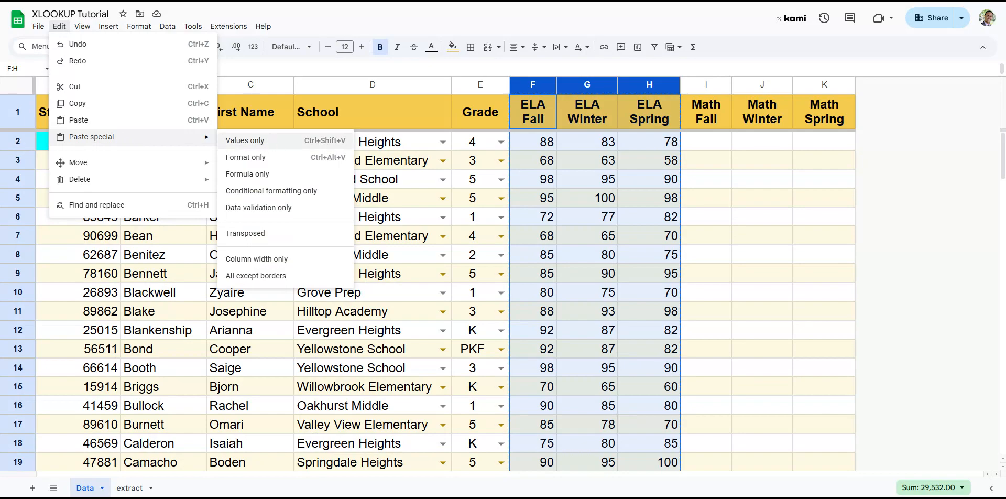
{"action": "left_click", "coordinate": [270, 141]}
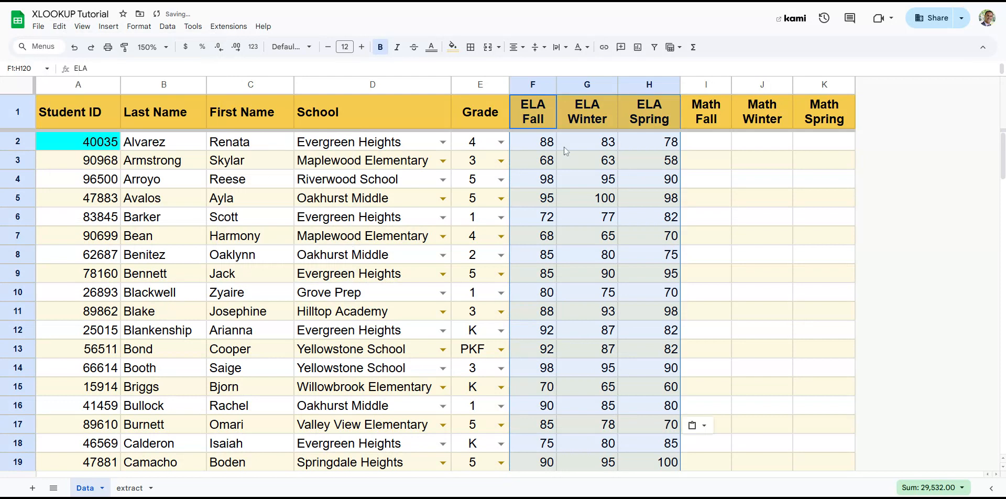
Inspect several cells in the ELA Fall, Winter and Spring columns to check whether they hold plain values or formulas.
{"action": "left_click", "coordinate": [547, 148]}
{"action": "key", "text": "Return"}
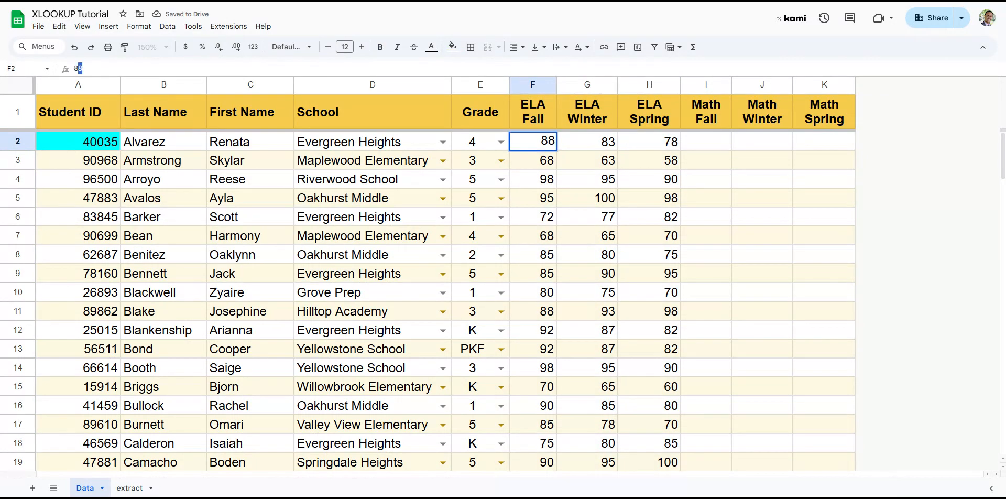
{"action": "left_click", "coordinate": [549, 165]}
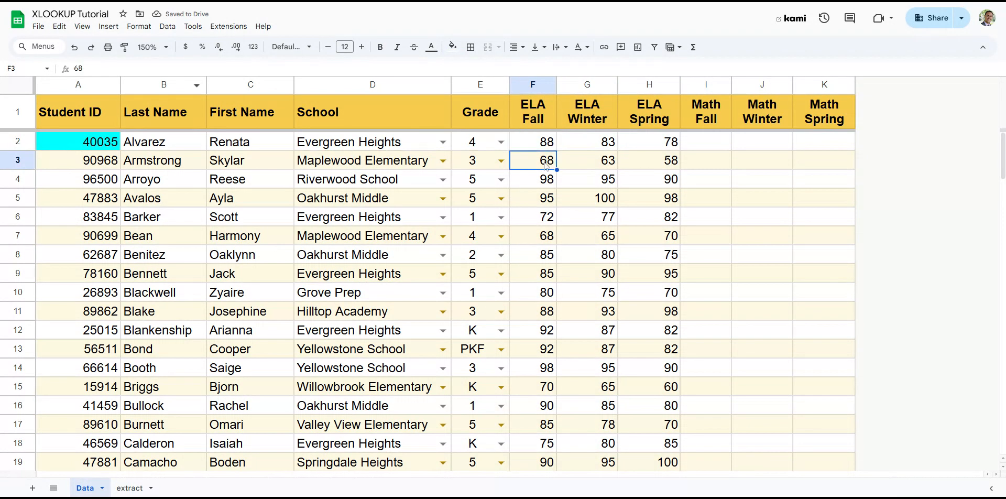
{"action": "left_click", "coordinate": [584, 166]}
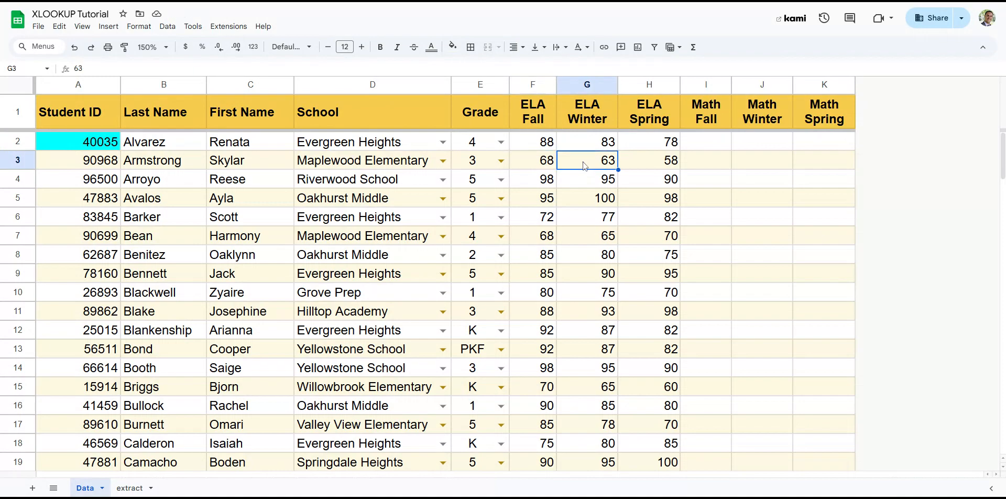
{"action": "double_click", "coordinate": [606, 180]}
{"action": "left_click", "coordinate": [606, 202]}
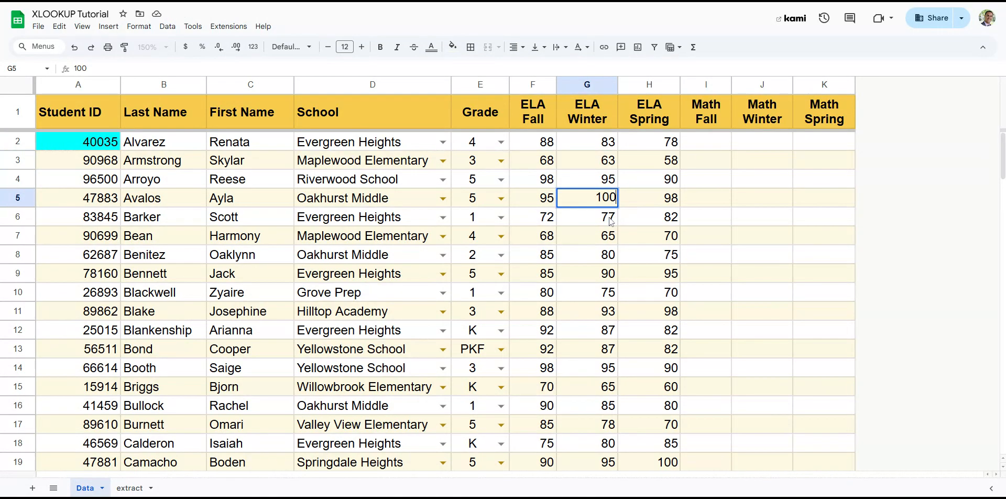
{"action": "left_click", "coordinate": [610, 220]}
{"action": "left_click", "coordinate": [604, 237]}
{"action": "left_click_drag", "start_coordinate": [540, 149], "coordinate": [669, 259]}
{"action": "left_click", "coordinate": [668, 291]}
Turn on formula display to check the ELA columns for remaining formulas.
{"action": "left_click", "coordinate": [82, 26]}
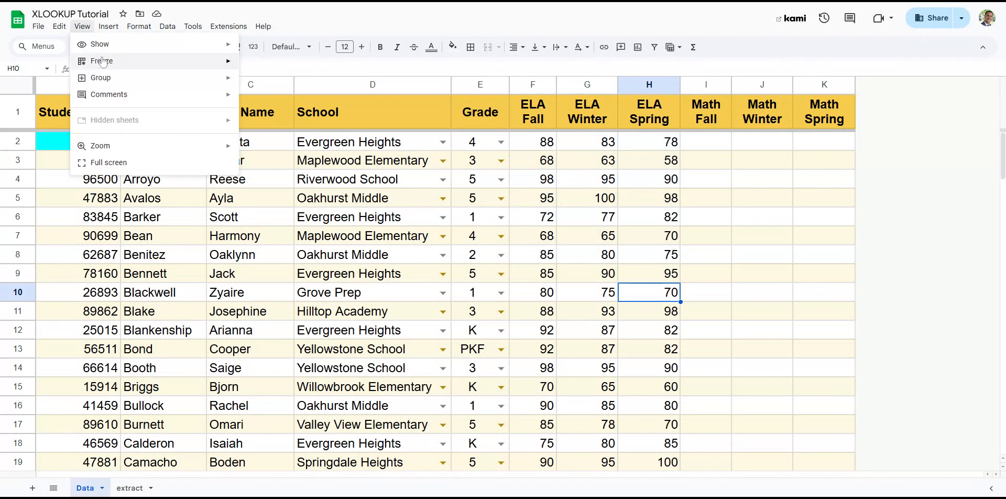
{"action": "mouse_move", "coordinate": [213, 49]}
{"action": "left_click", "coordinate": [282, 82]}
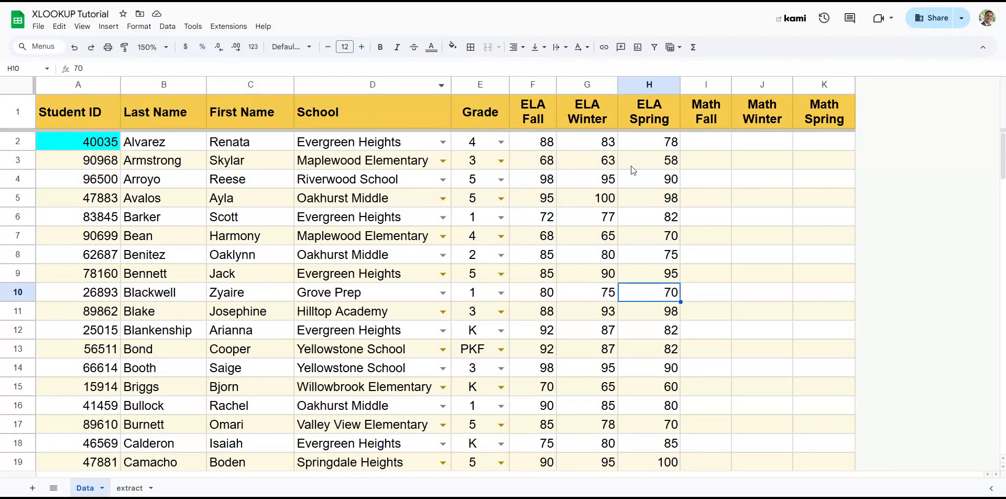
Turn off formula display in the Data sheet and look over the ELA score cells.
{"action": "left_click", "coordinate": [92, 29]}
{"action": "mouse_move", "coordinate": [82, 28]}
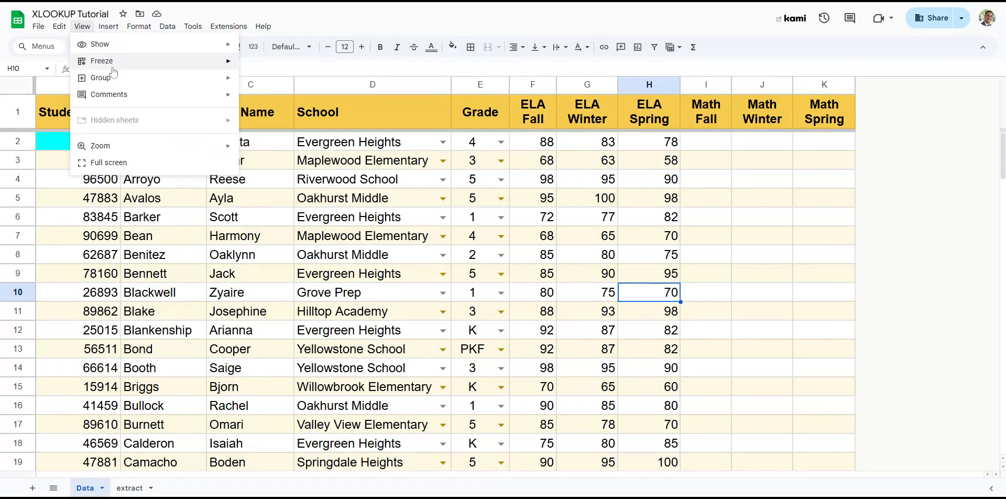
{"action": "mouse_move", "coordinate": [118, 62]}
{"action": "left_click", "coordinate": [282, 82]}
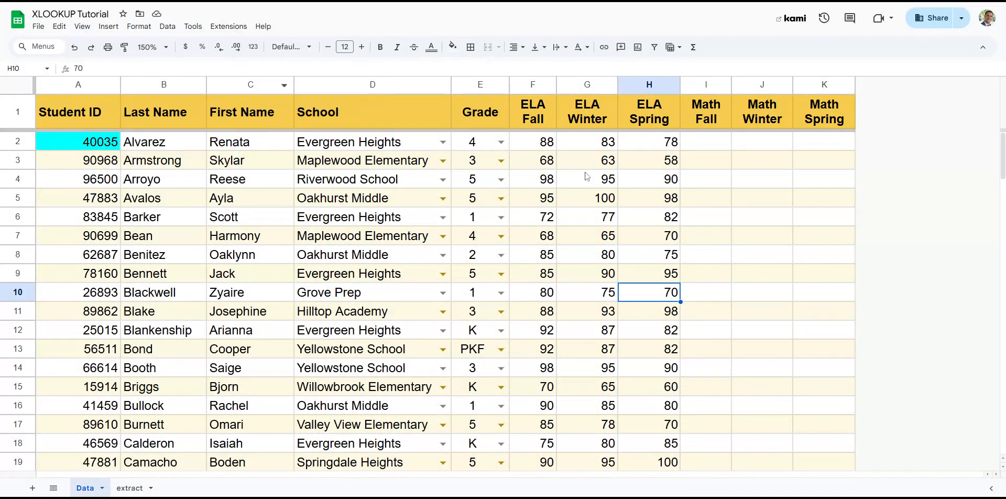
{"action": "left_click", "coordinate": [597, 178]}
{"action": "left_click_drag", "start_coordinate": [533, 141], "coordinate": [693, 263]}
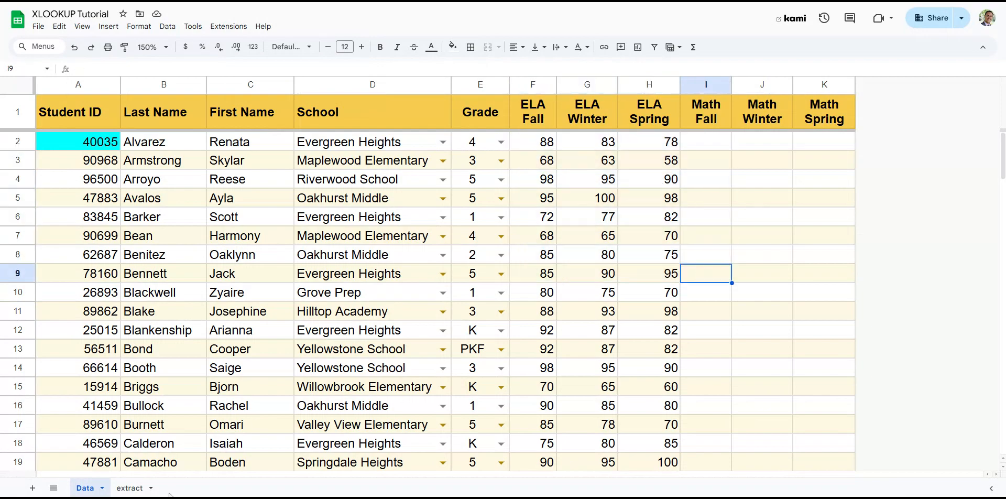
Delete the extract sheet and check the ELA scores in the Data sheet.
{"action": "right_click", "coordinate": [131, 488]}
{"action": "left_click", "coordinate": [150, 309]}
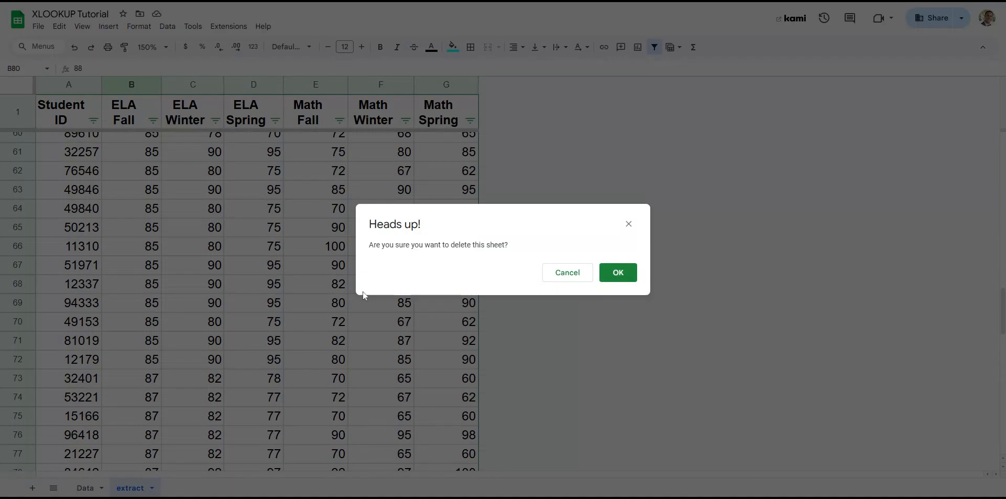
{"action": "left_click", "coordinate": [616, 273]}
{"action": "left_click", "coordinate": [533, 273]}
{"action": "left_click_drag", "start_coordinate": [532, 142], "coordinate": [680, 373]}
{"action": "left_click", "coordinate": [704, 348]}
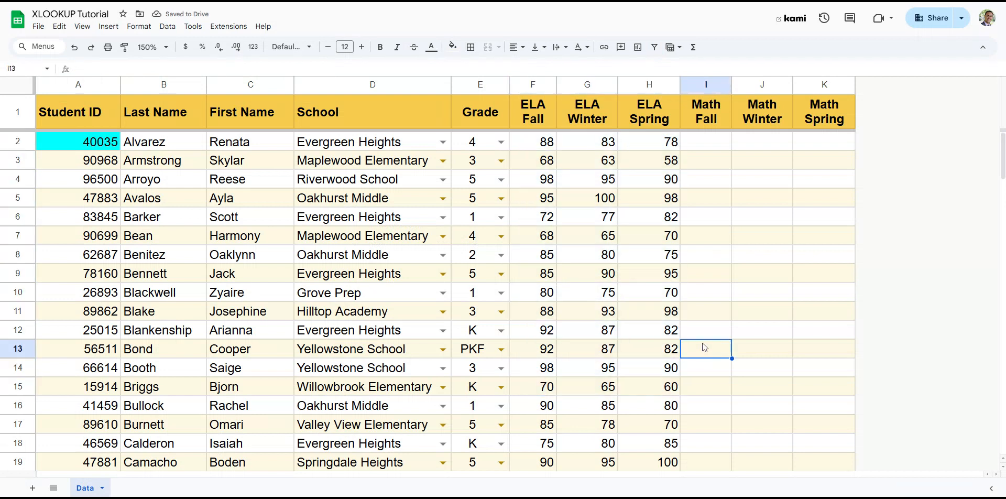
{"action": "left_click", "coordinate": [588, 192]}
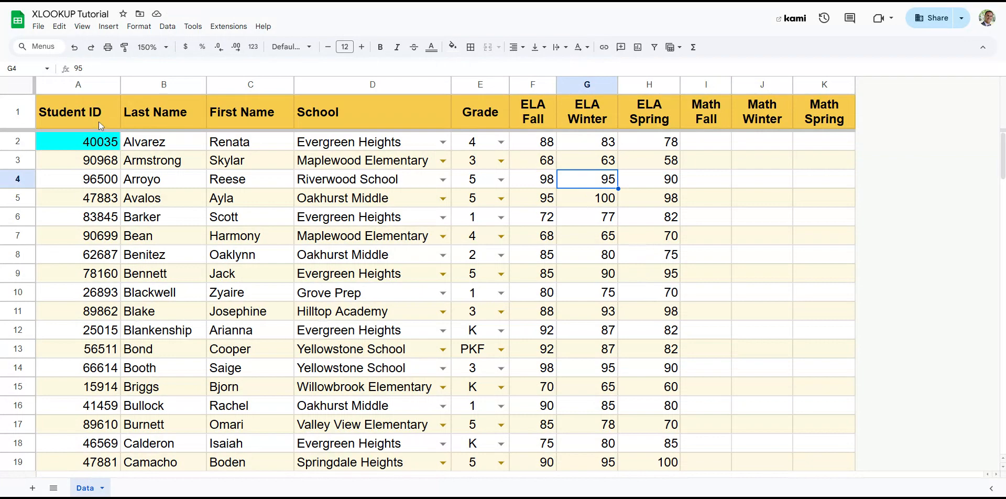
{"action": "left_click", "coordinate": [95, 88]}
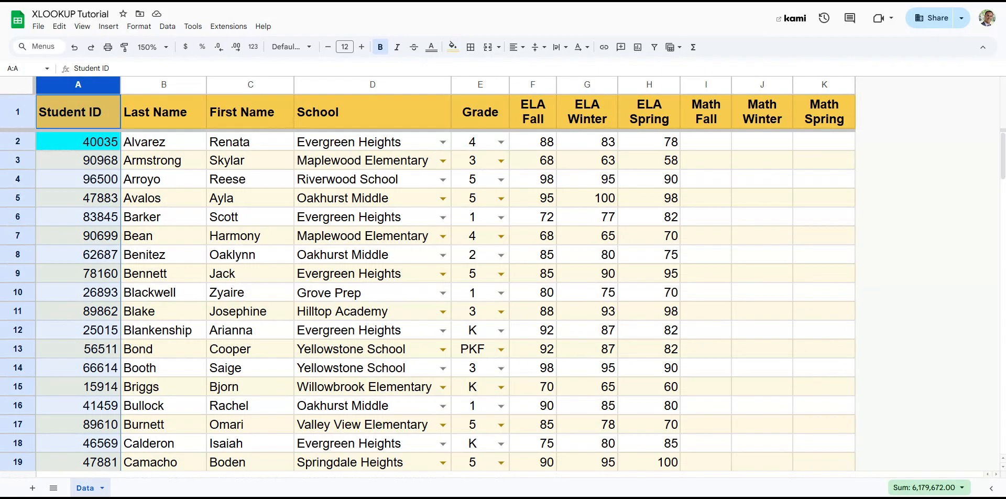
{"action": "left_click", "coordinate": [518, 144]}
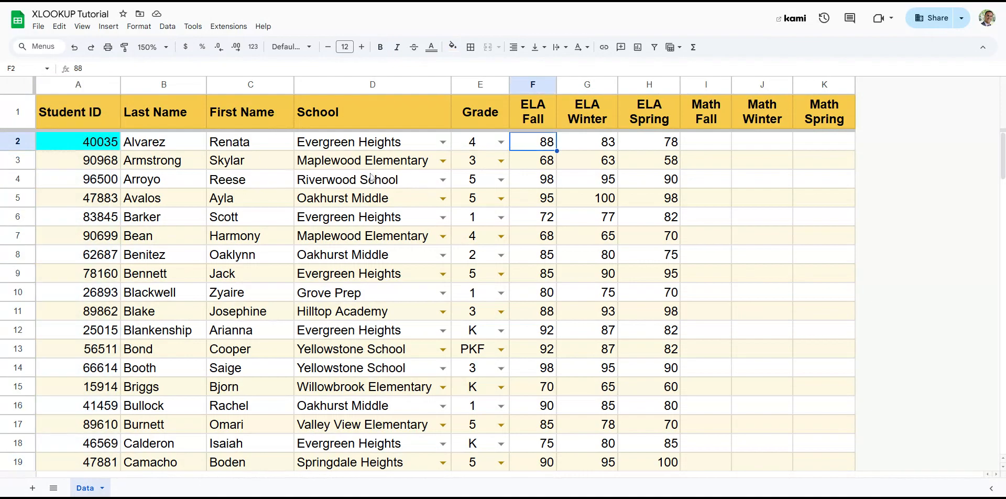
{"action": "left_click", "coordinate": [187, 142]}
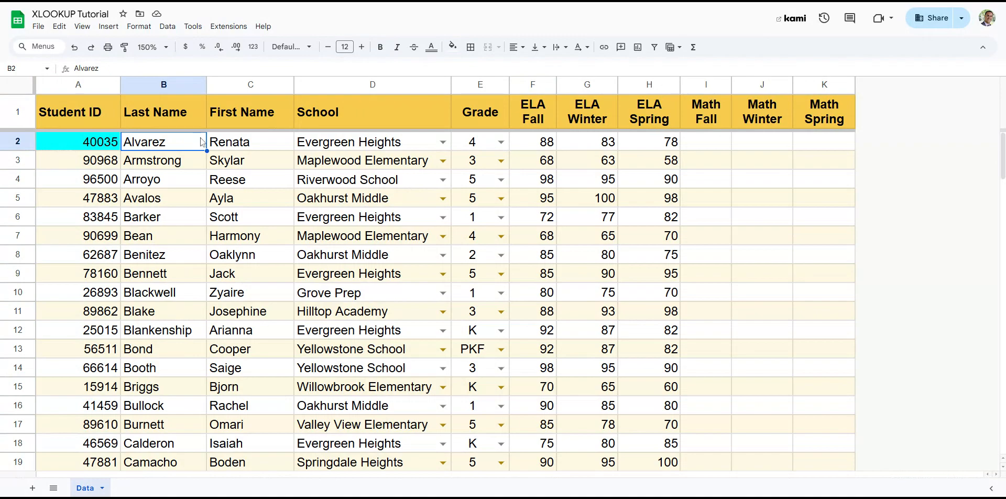
{"action": "double_click", "coordinate": [268, 140]}
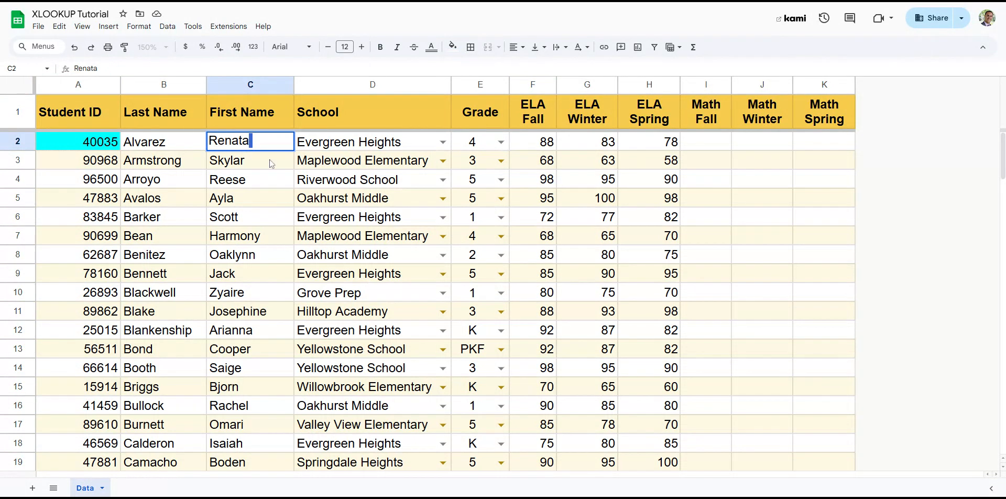
{"action": "left_click", "coordinate": [267, 177]}
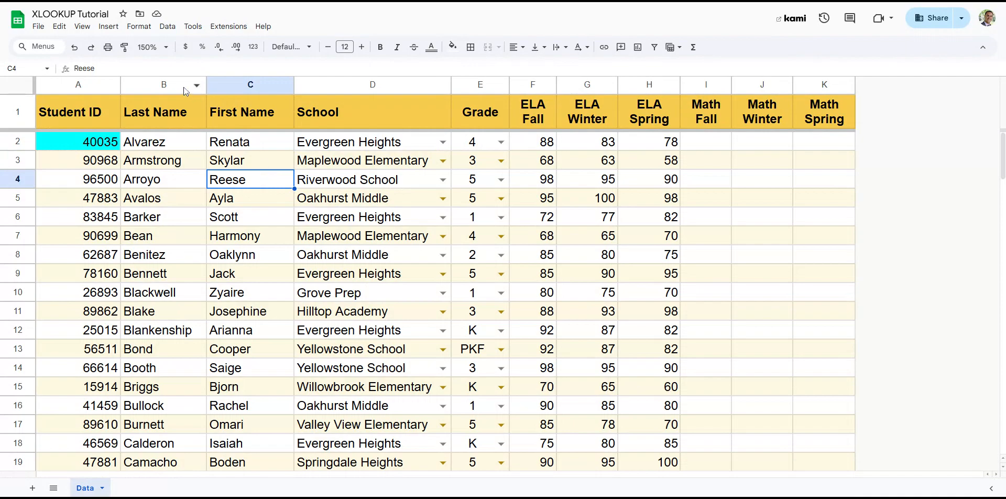
{"action": "left_click", "coordinate": [78, 84]}
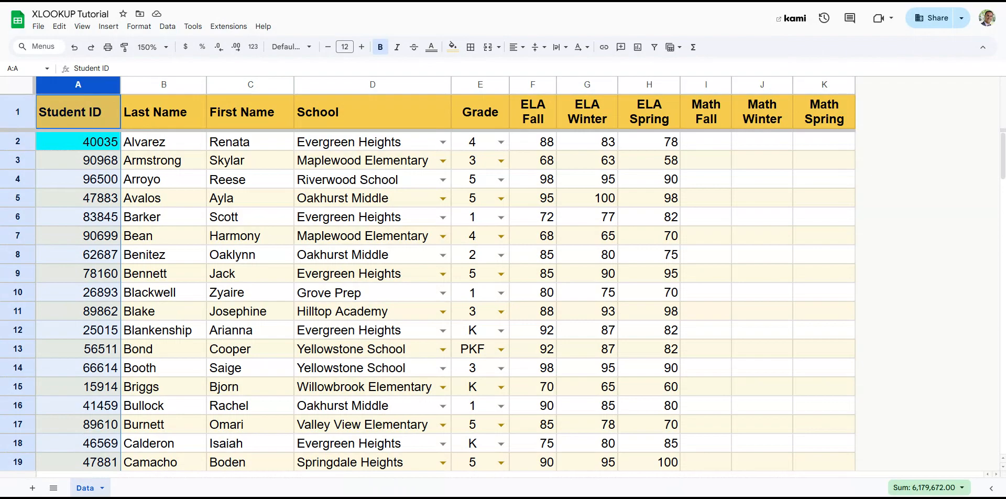
{"action": "left_click", "coordinate": [543, 185]}
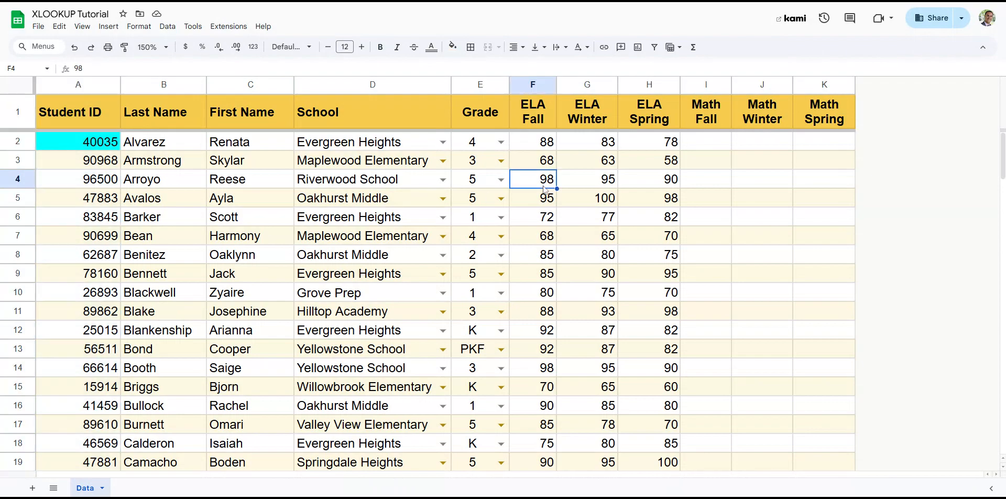
{"action": "left_click", "coordinate": [87, 88]}
{"action": "left_click", "coordinate": [137, 220]}
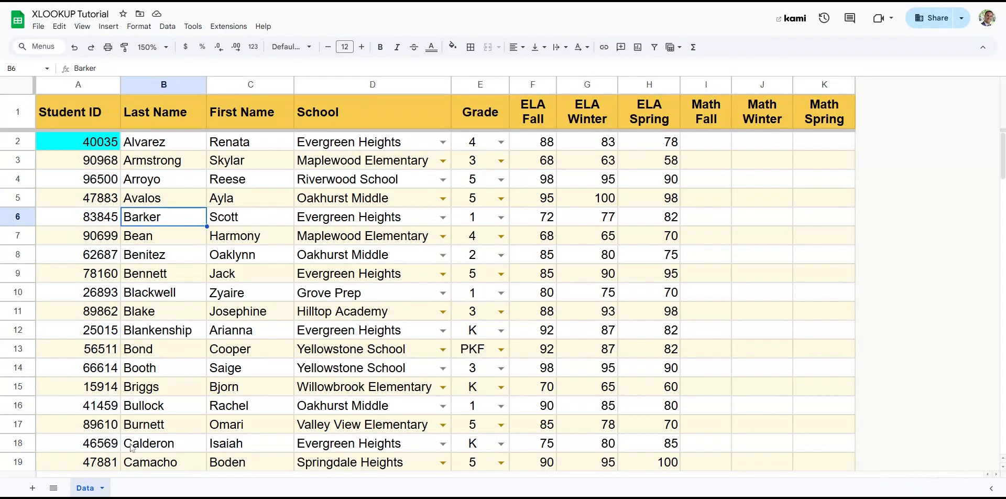